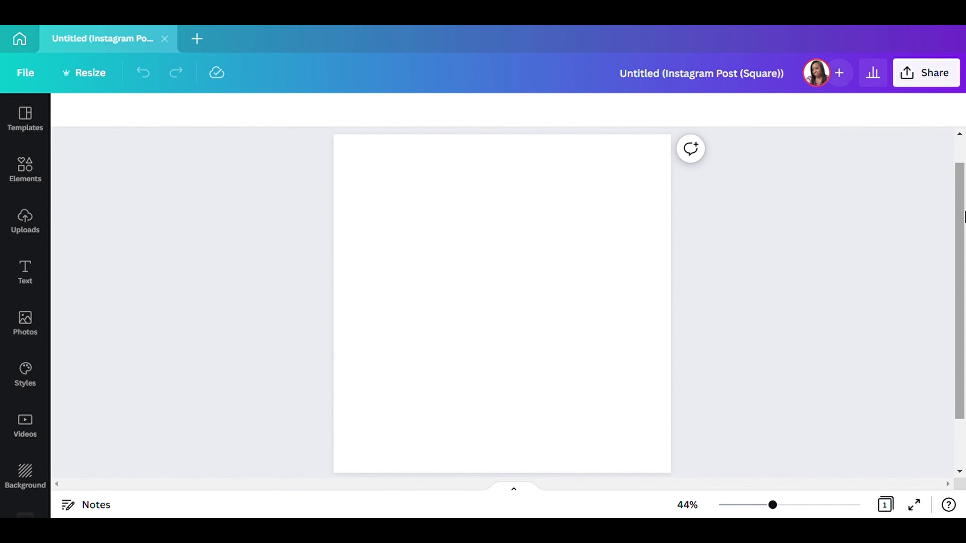
Search the Elements library for 'Fall background'.
left_click(483, 264)
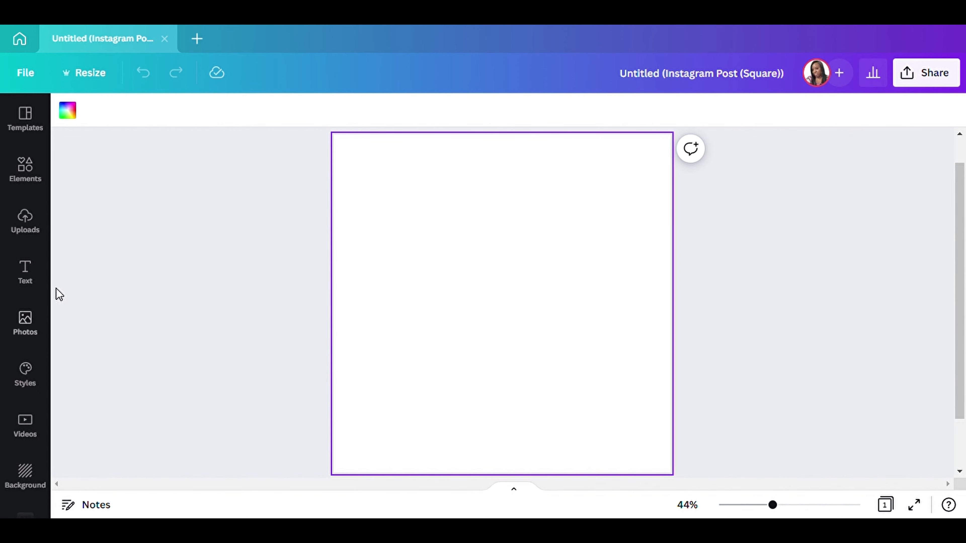
left_click(25, 170)
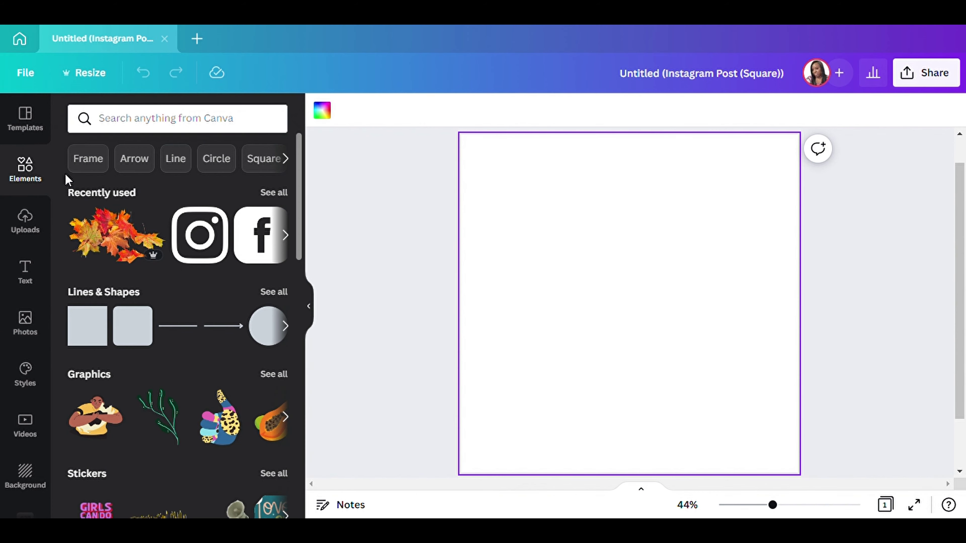
left_click(197, 123)
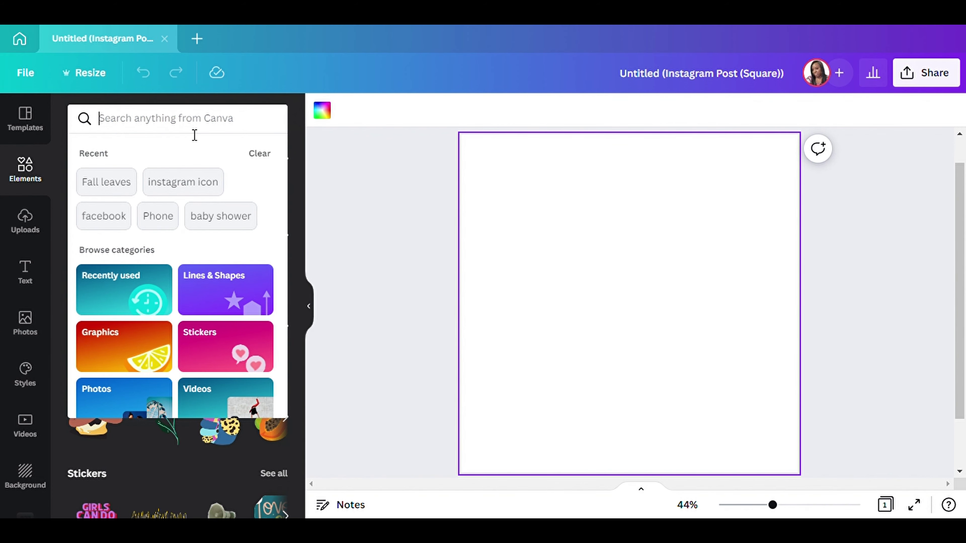
type("falll")
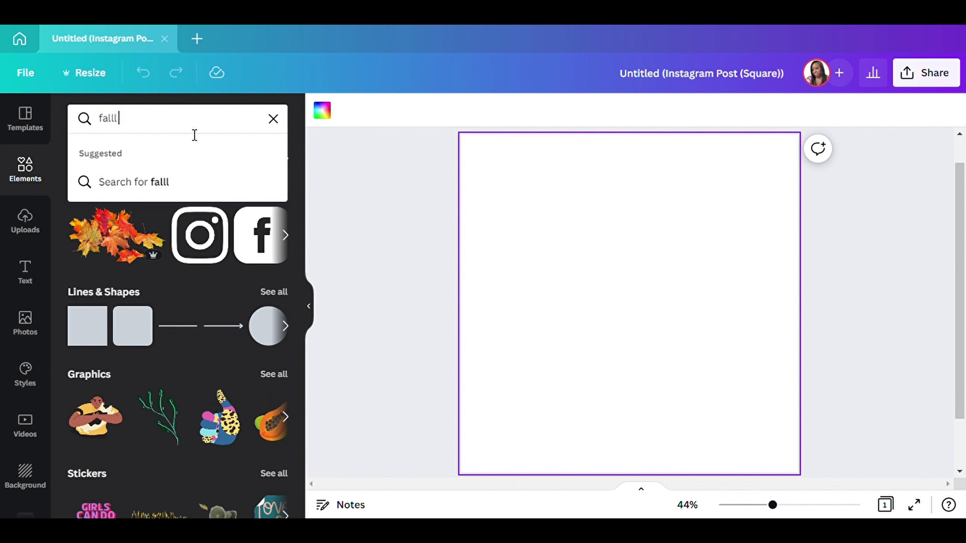
key("BackSpace")
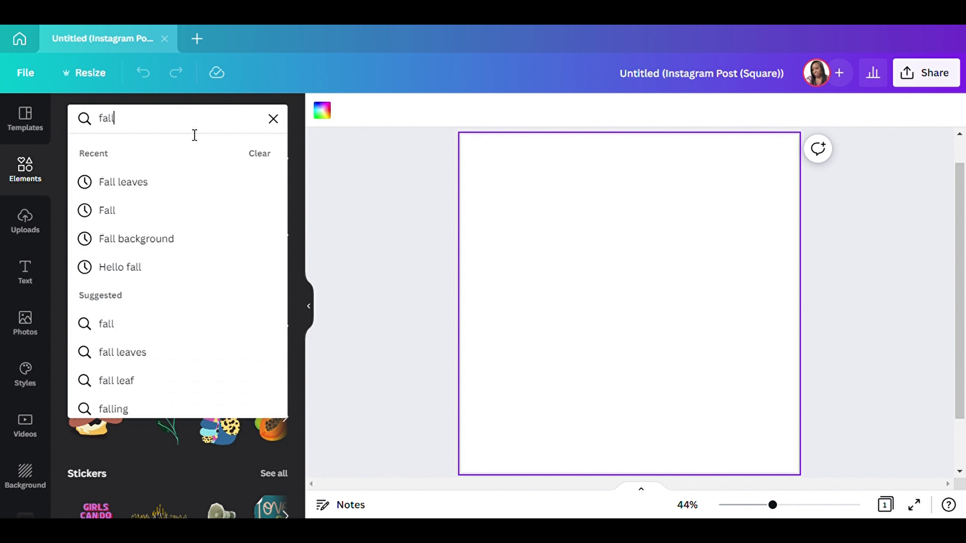
left_click(167, 241)
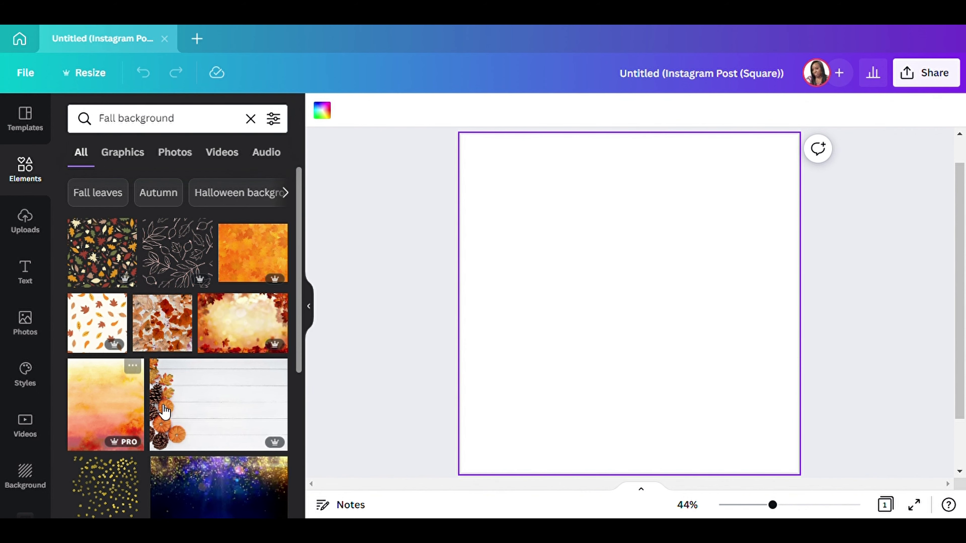
Add the autumn bokeh leaf photo, enlarge it, and set it as the page background.
left_click(226, 330)
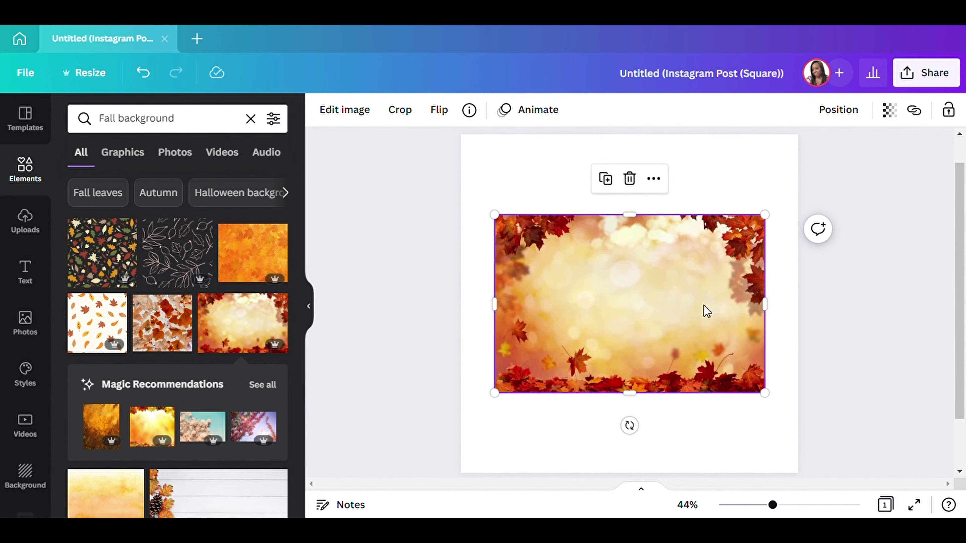
left_click_drag(682, 316, 718, 241)
left_click_drag(528, 313, 471, 351)
left_click(659, 386)
left_click(684, 457)
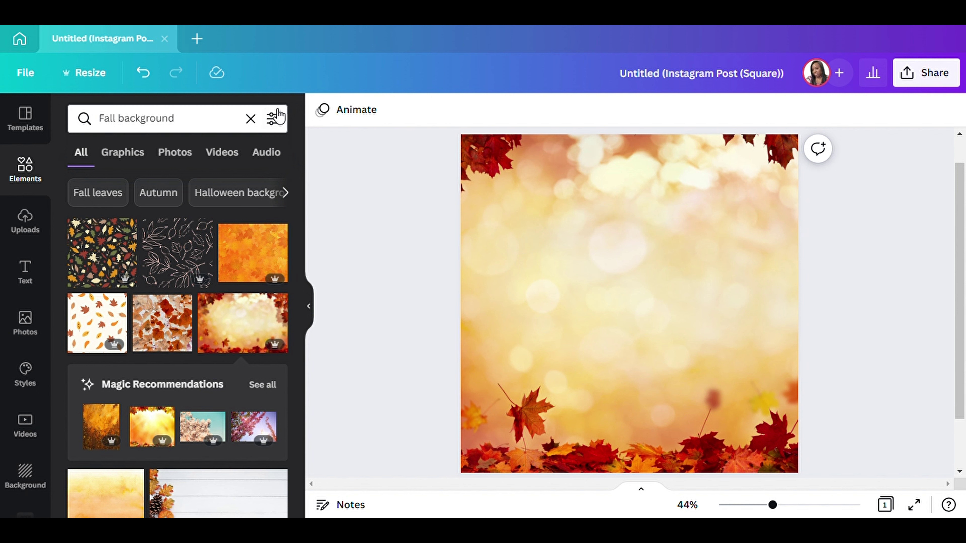
Replace the search with 'Transparent gradient' and browse down through the element results.
left_click(252, 120)
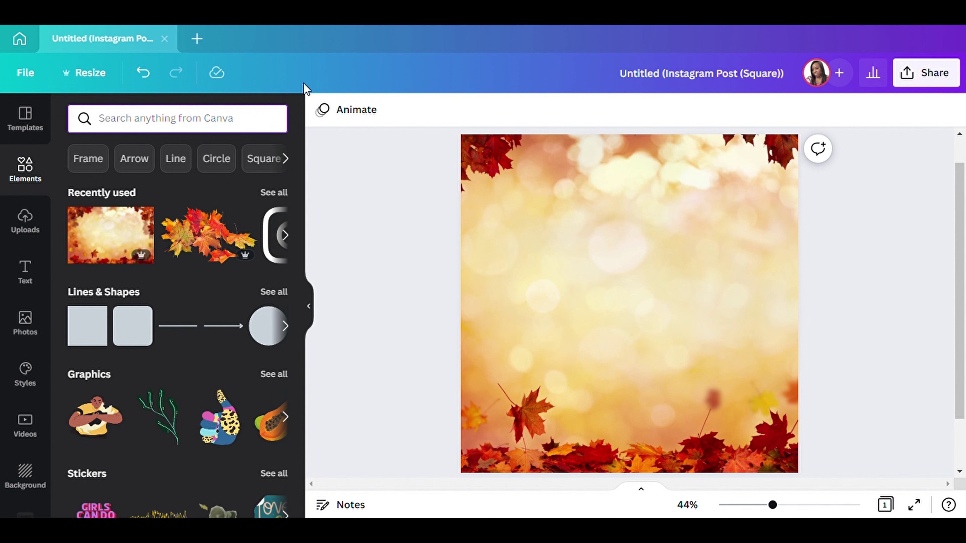
type("trans")
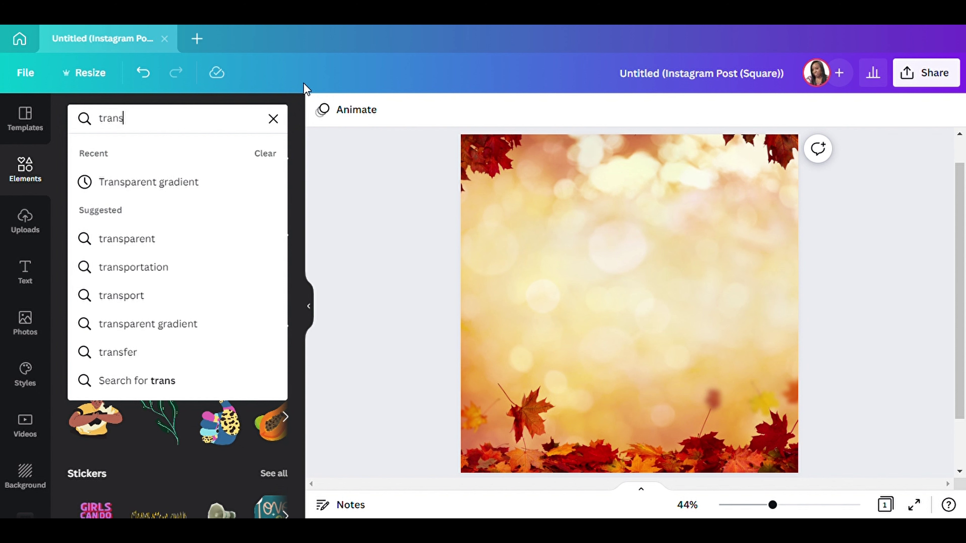
left_click(143, 187)
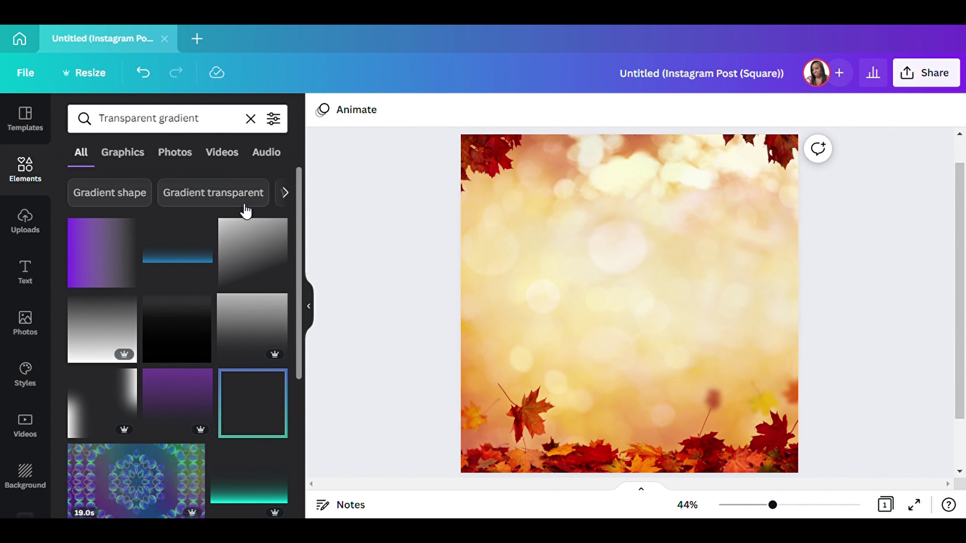
scroll(164, 298, "down", 5)
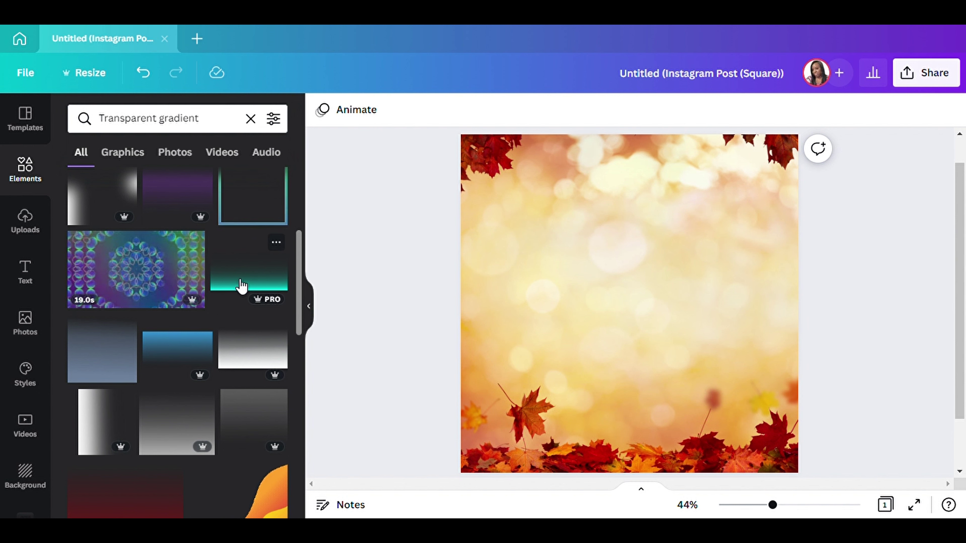
scroll(230, 309, "down", 10)
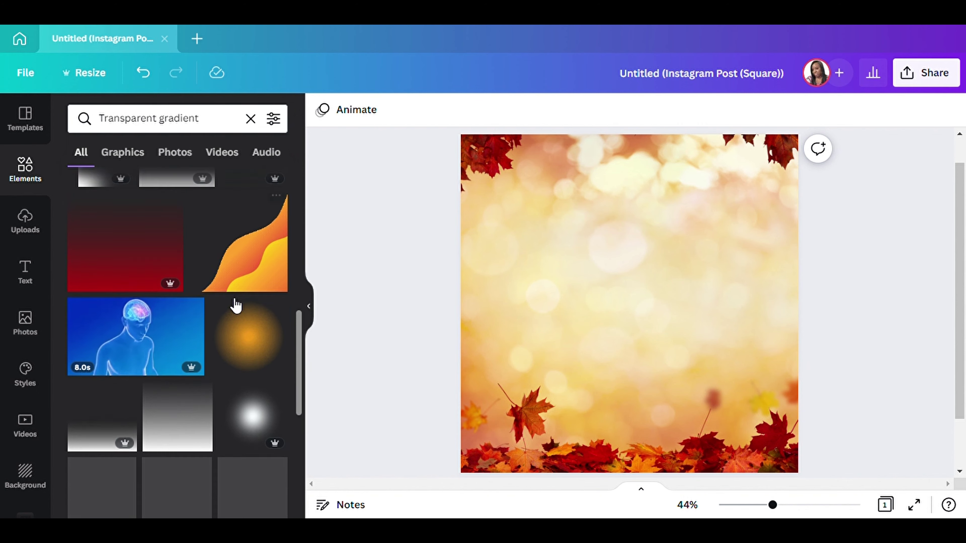
scroll(216, 284, "down", 2)
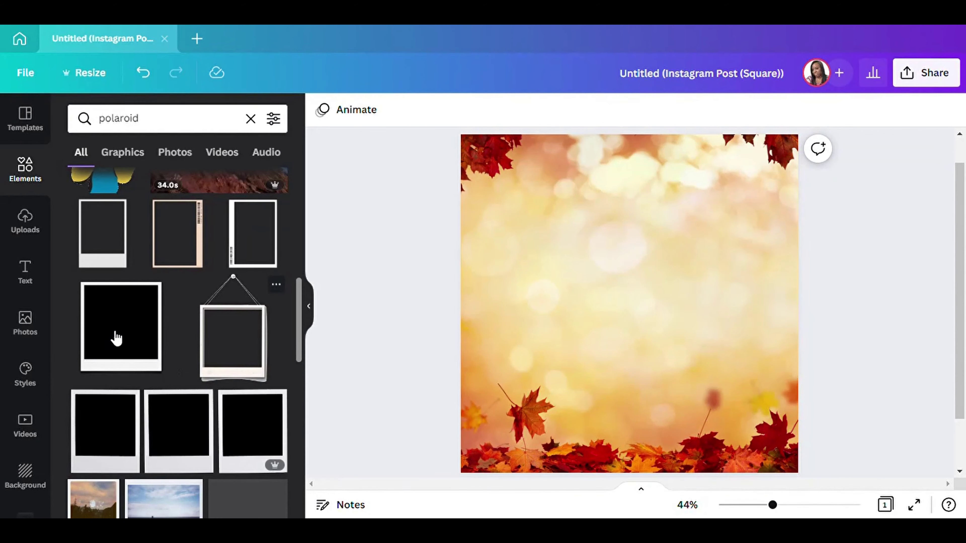
Add a polaroid frame, place it in the top-left corner and tilt it clockwise.
left_click(116, 337)
left_click_drag(625, 325, 516, 239)
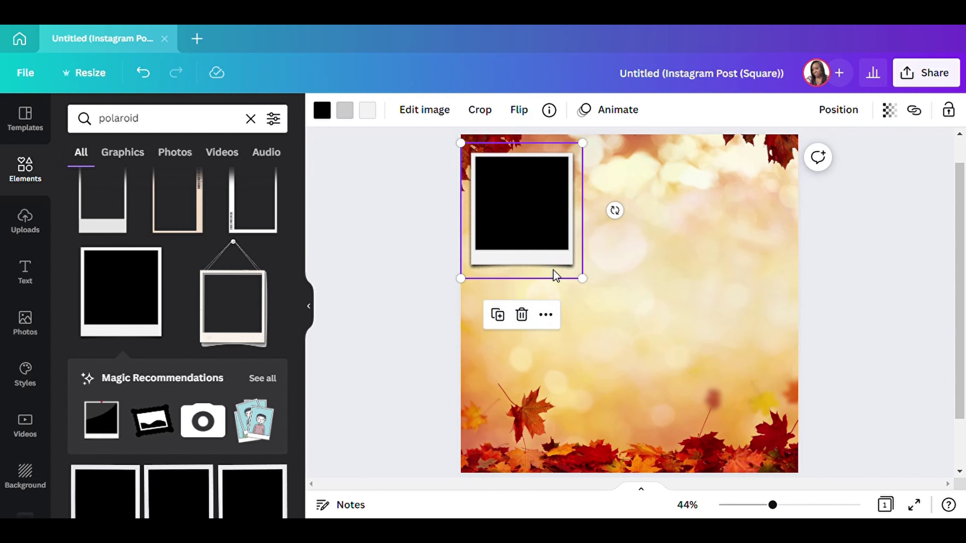
left_click_drag(615, 210, 618, 230)
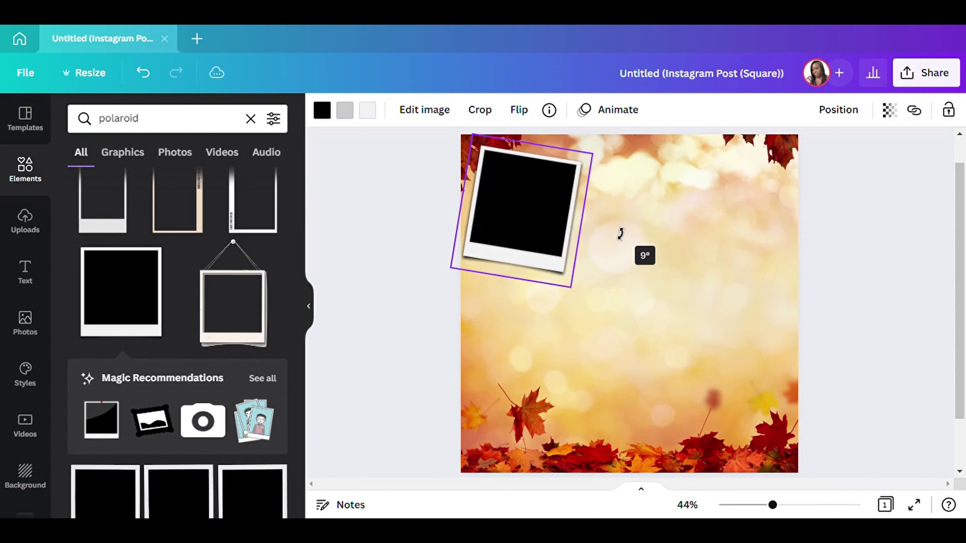
left_click_drag(535, 235, 534, 321)
Duplicate the polaroid twice so three copies stack down the left, then clear the search.
left_click(503, 324)
left_click(497, 194)
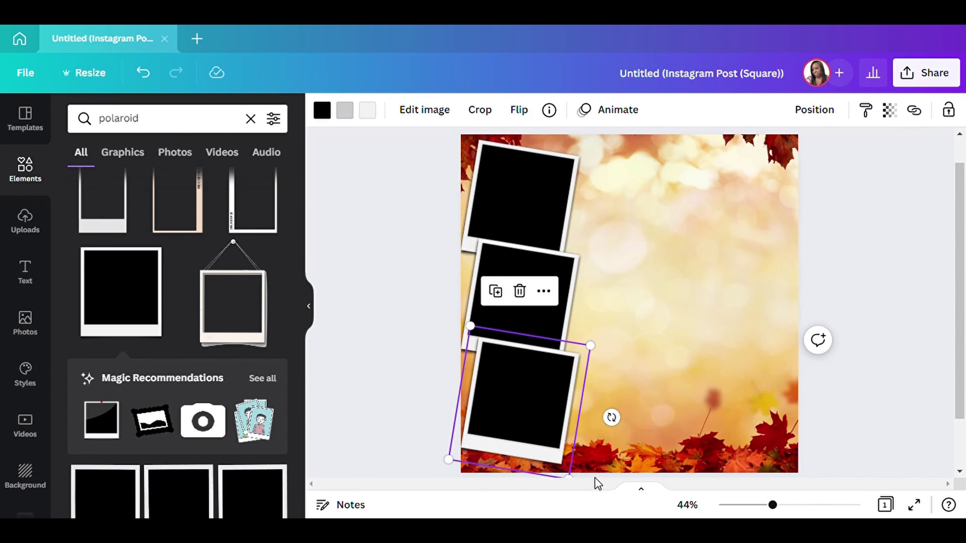
left_click(904, 302)
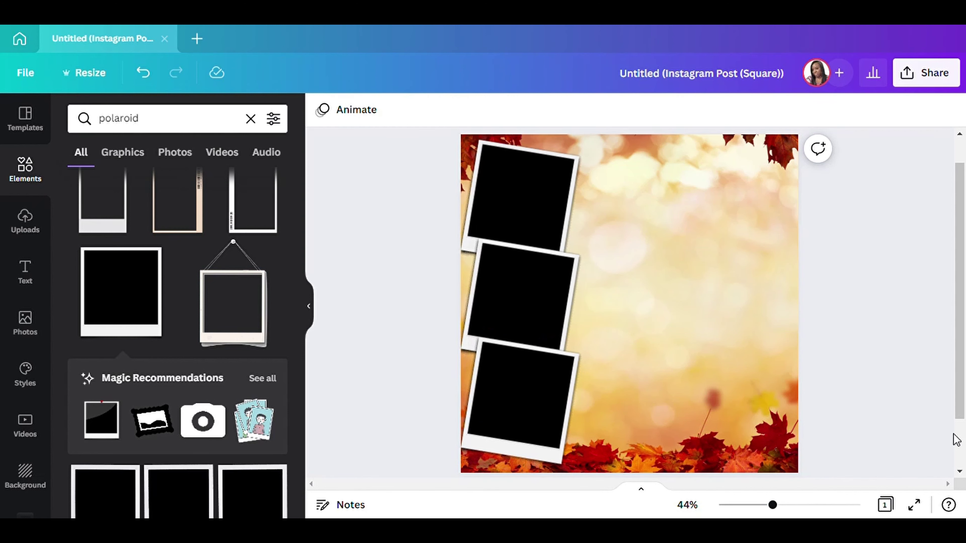
left_click(250, 119)
Add the sky-and-hills photo frame and bring it in front of the polaroids.
scroll(187, 319, "down", 5)
scroll(188, 319, "down", 15)
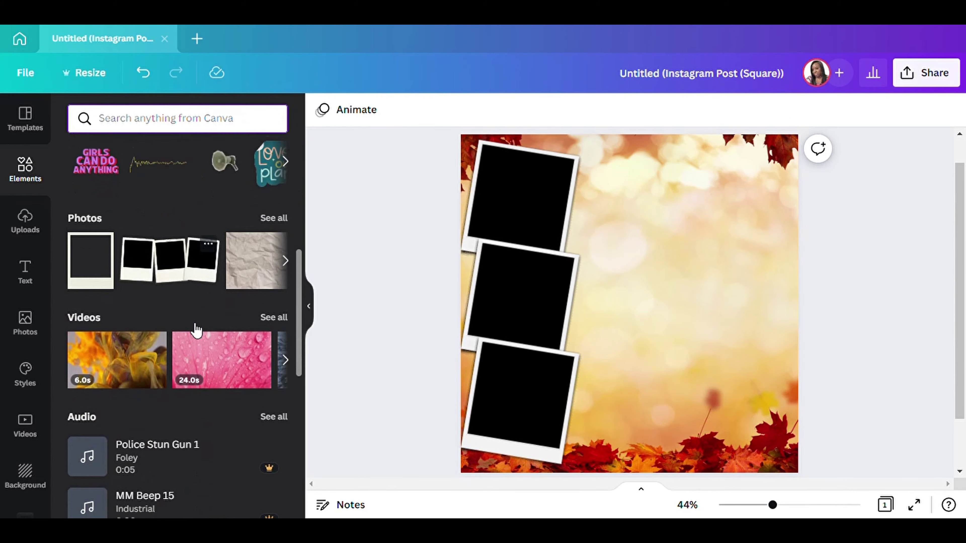
scroll(170, 392, "down", 6)
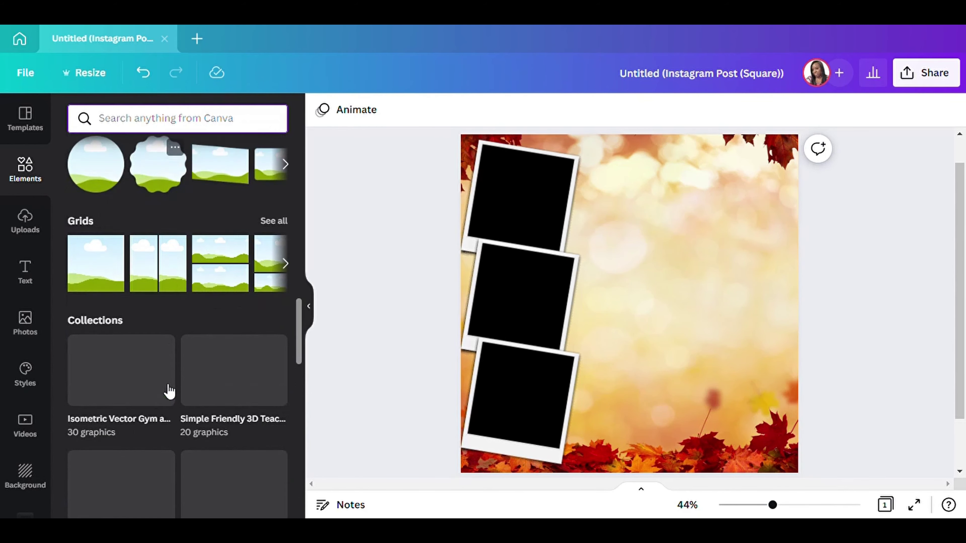
scroll(138, 248, "up", 3)
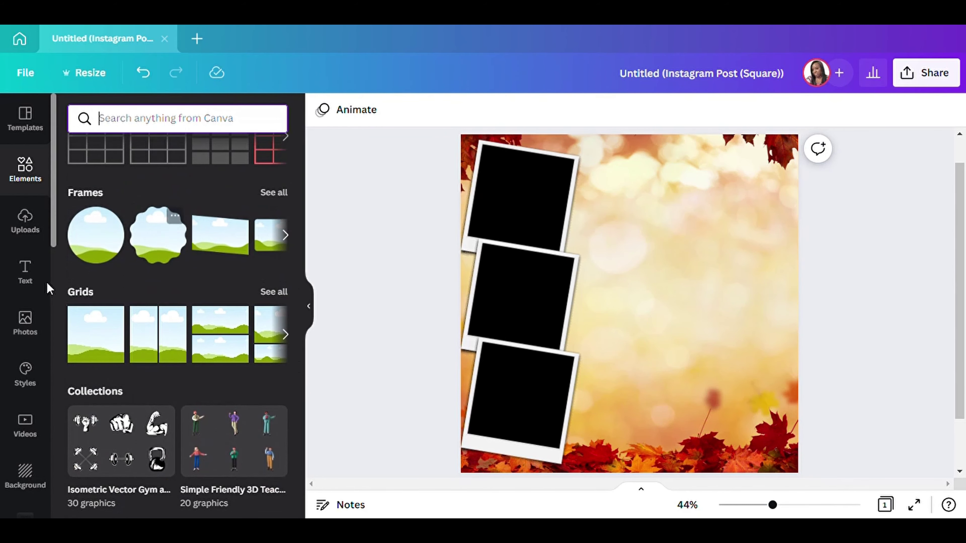
left_click(104, 346)
left_click(813, 116)
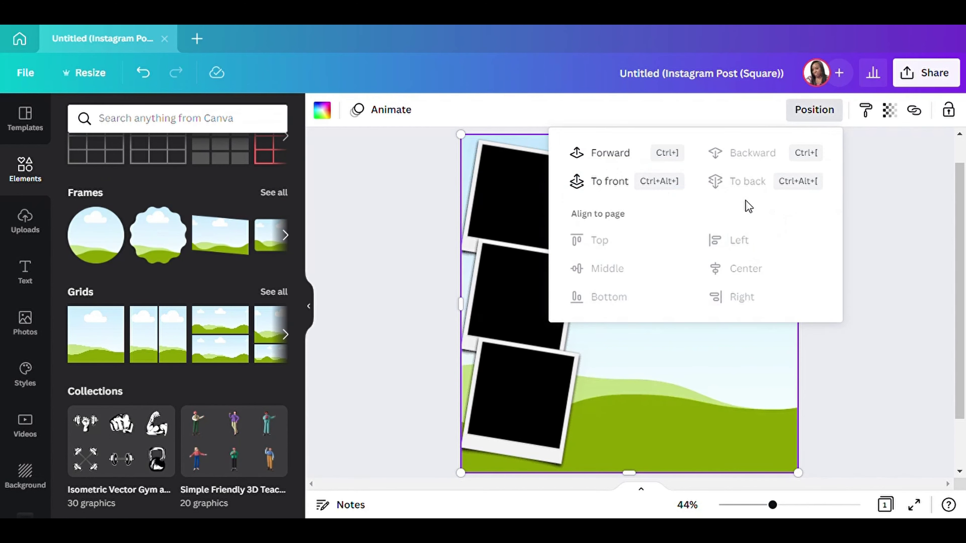
left_click(606, 183)
left_click(867, 295)
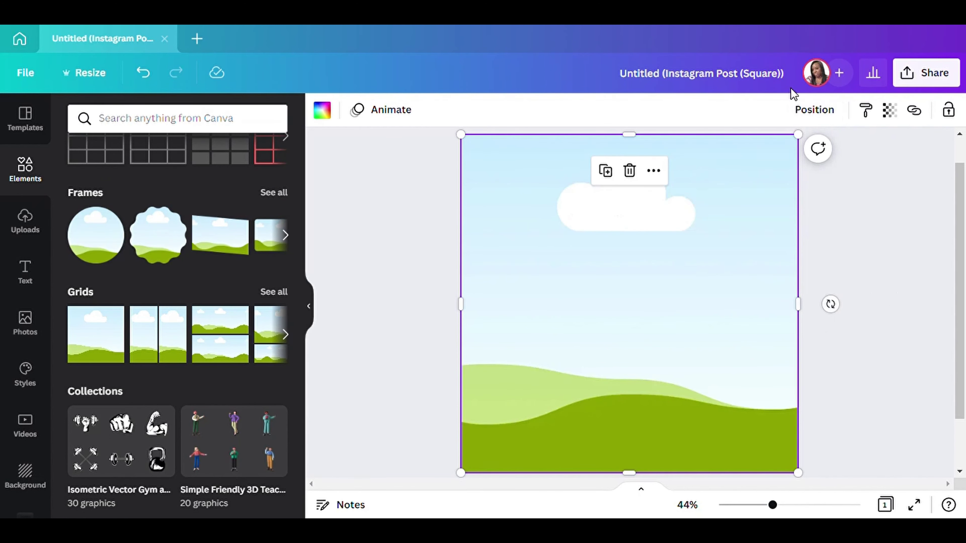
Shrink the frame to 300 by 300, tilt it, and fit it inside the top polaroid.
left_click_drag(798, 134, 569, 386)
left_click_drag(540, 449, 544, 230)
mouse_move(615, 215)
left_mouse_down()
mouse_move(610, 231)
mouse_move(606, 218)
left_mouse_up()
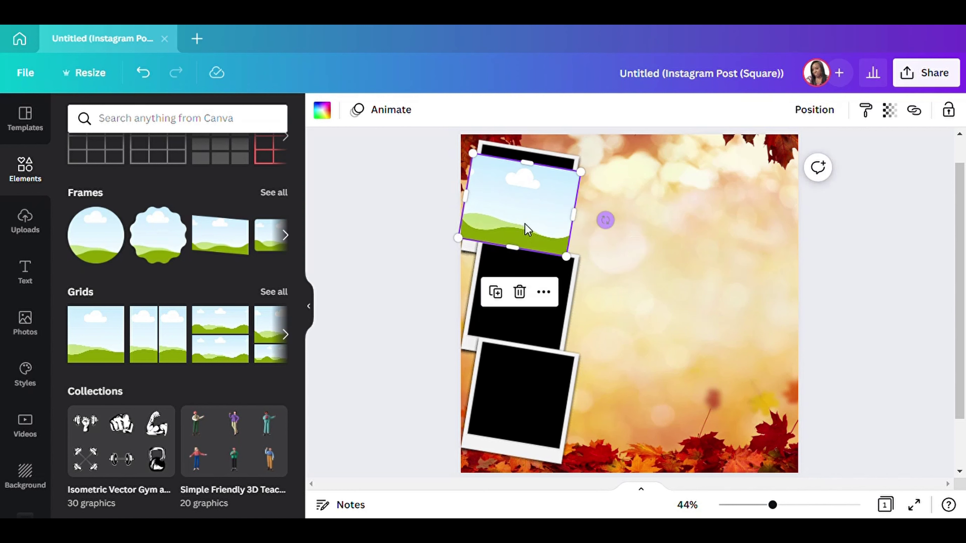
left_click_drag(533, 228, 536, 218)
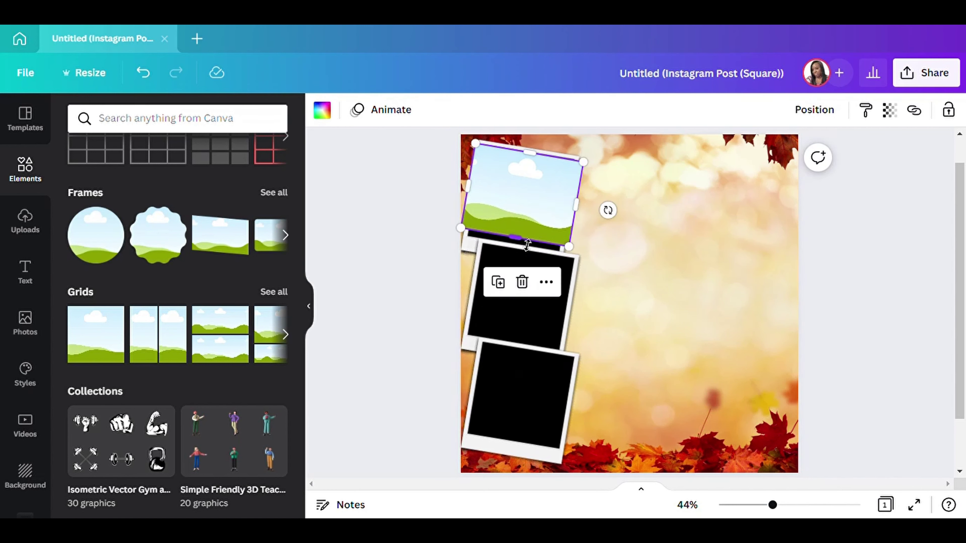
left_click_drag(527, 245, 528, 254)
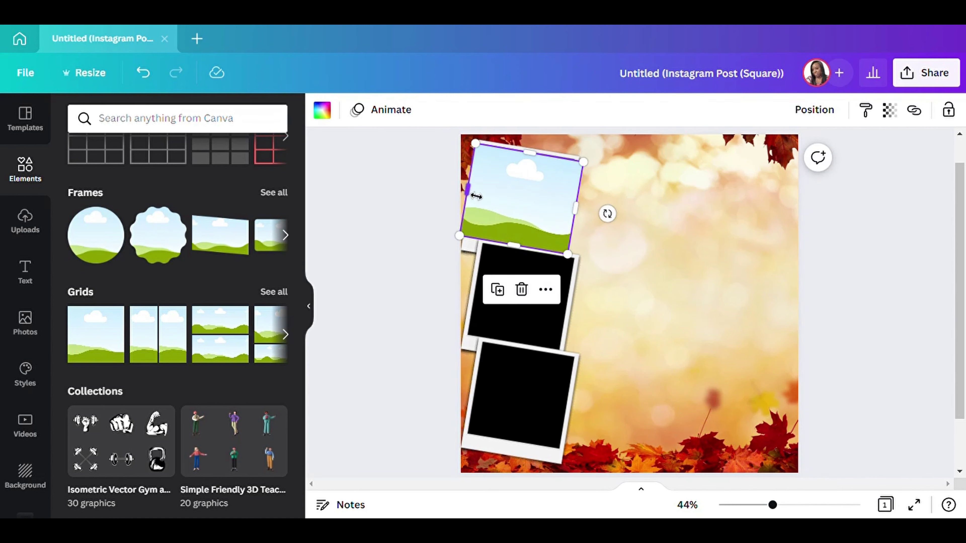
left_click_drag(476, 196, 484, 196)
left_click_drag(577, 211, 570, 221)
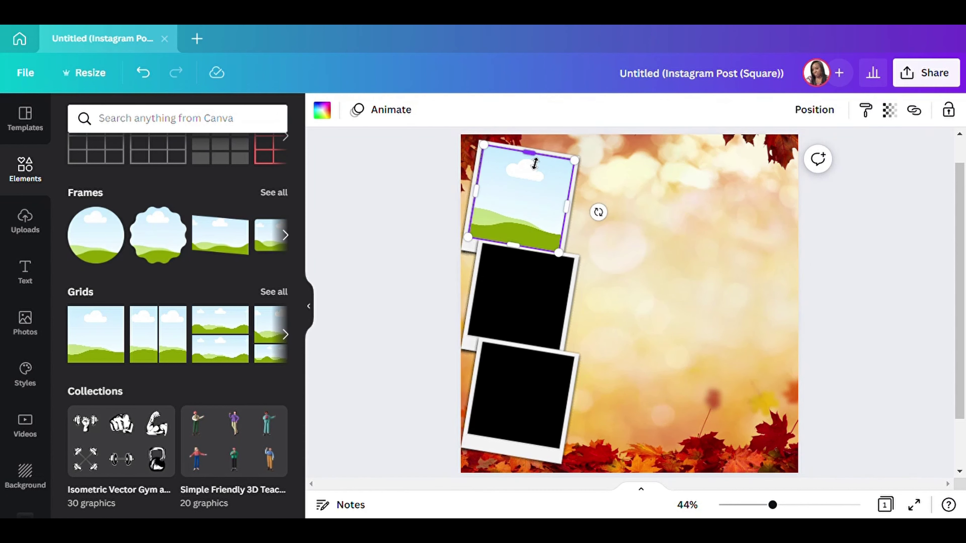
mouse_move(536, 161)
left_mouse_down()
mouse_move(537, 151)
mouse_move(537, 162)
left_mouse_up()
left_click_drag(486, 198, 482, 201)
left_click(919, 234)
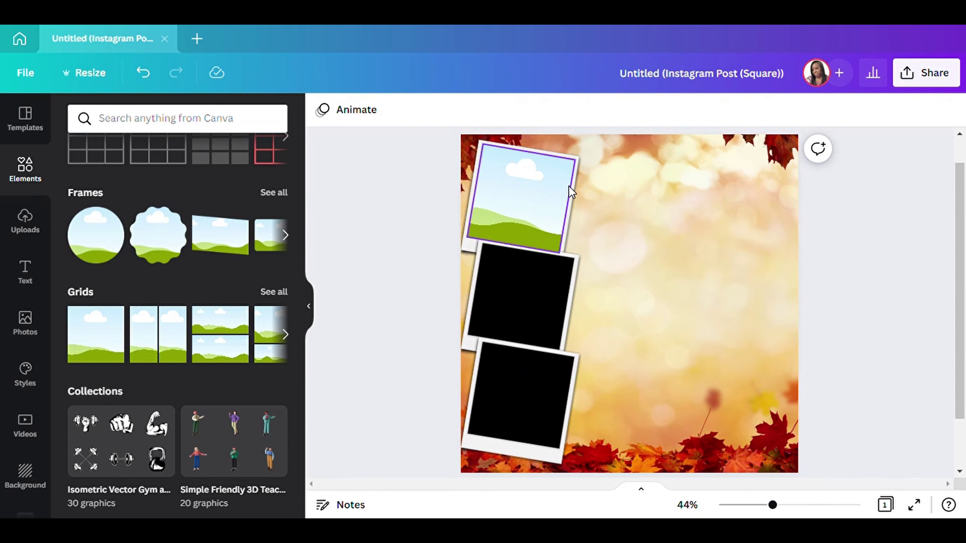
left_click(518, 198)
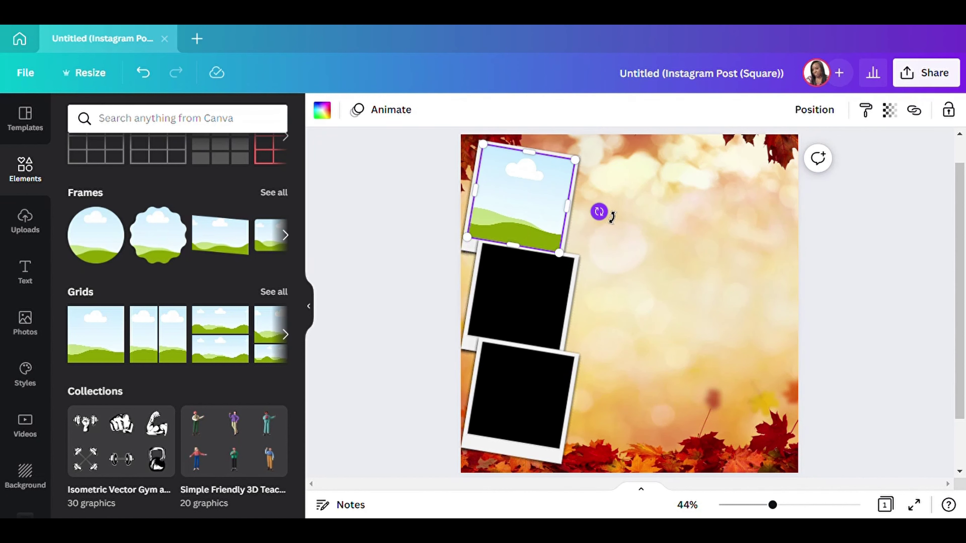
Rotate the top photo frame about 10° to match the polaroid's tilt.
left_click_drag(611, 217, 610, 217)
left_click(880, 220)
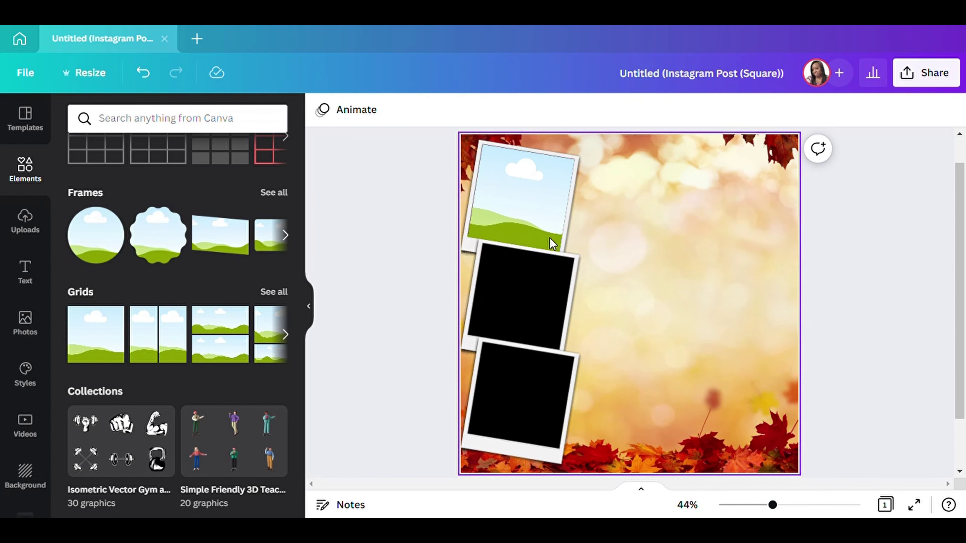
left_click(501, 196)
left_click(890, 269)
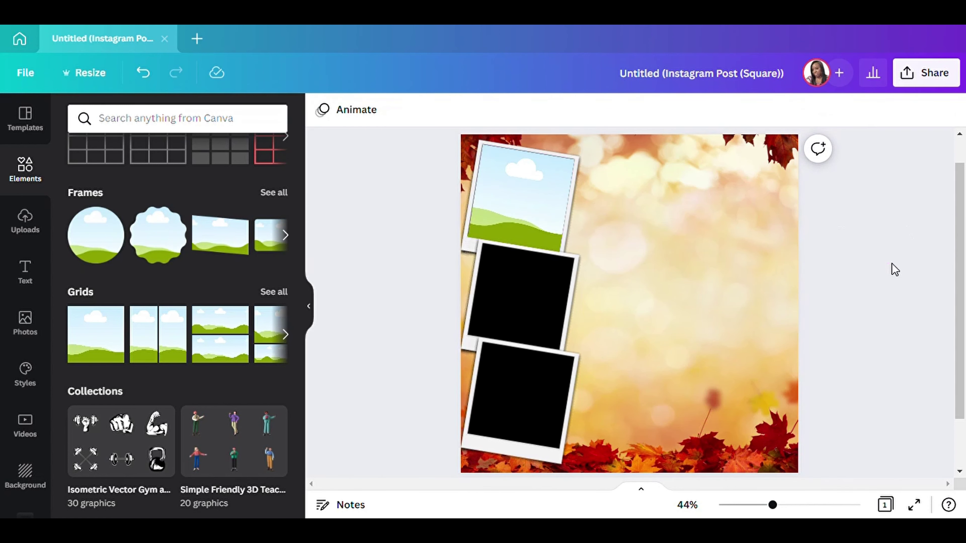
left_click(542, 217)
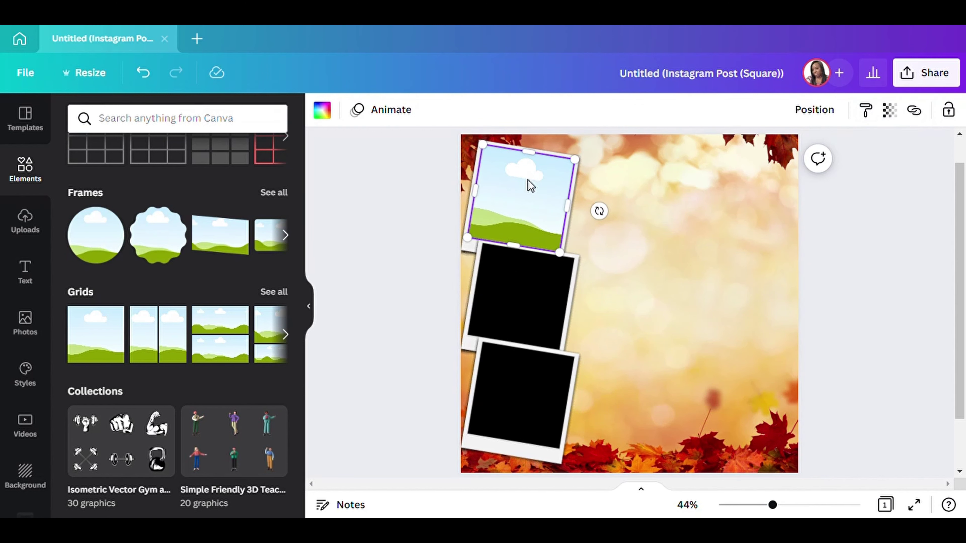
left_click(896, 226)
left_click(533, 224)
Copy and paste the photo frame, placing the duplicate in the second polaroid.
right_click(525, 208)
left_click(571, 217)
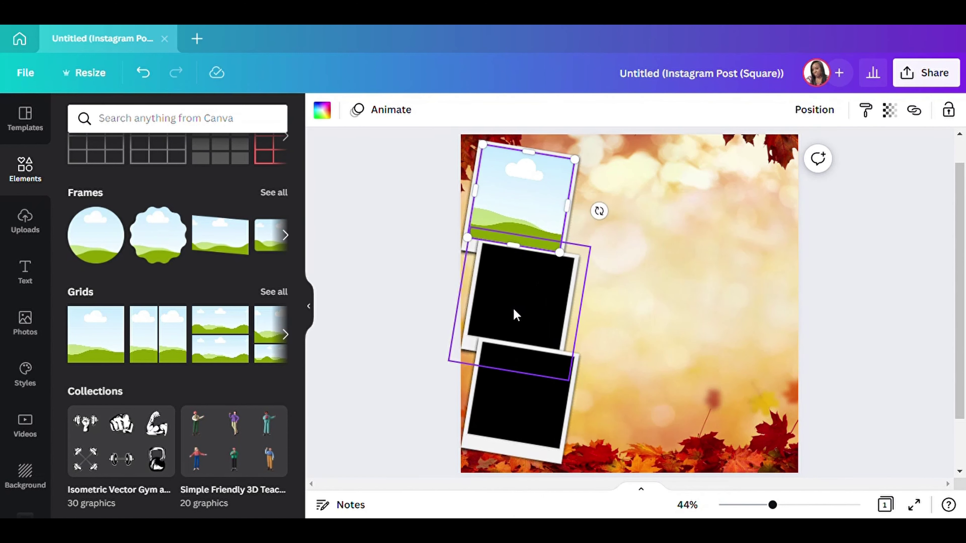
right_click(521, 207)
left_click(567, 244)
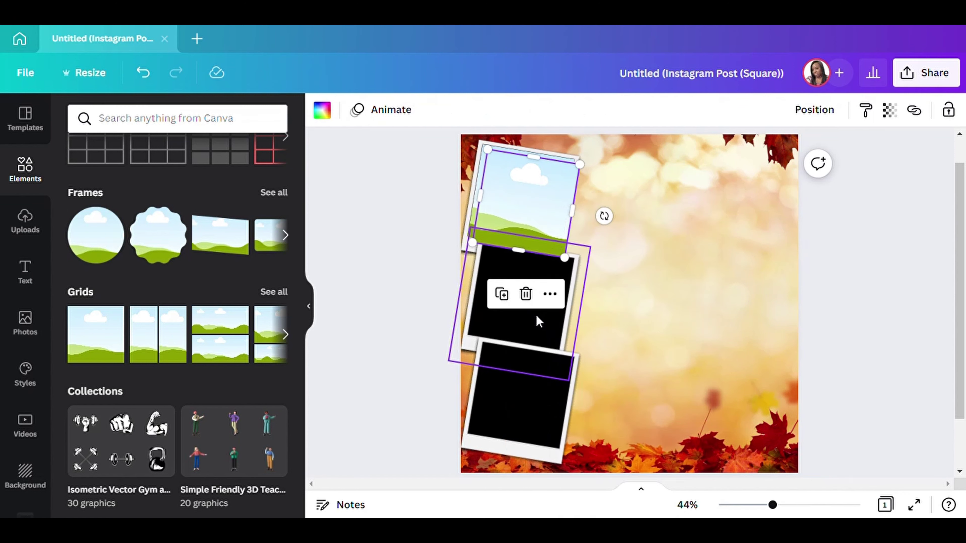
left_click_drag(524, 187, 529, 285)
Paste another copy into the bottom polaroid and line it up with the others.
right_click(517, 292)
left_click(571, 215)
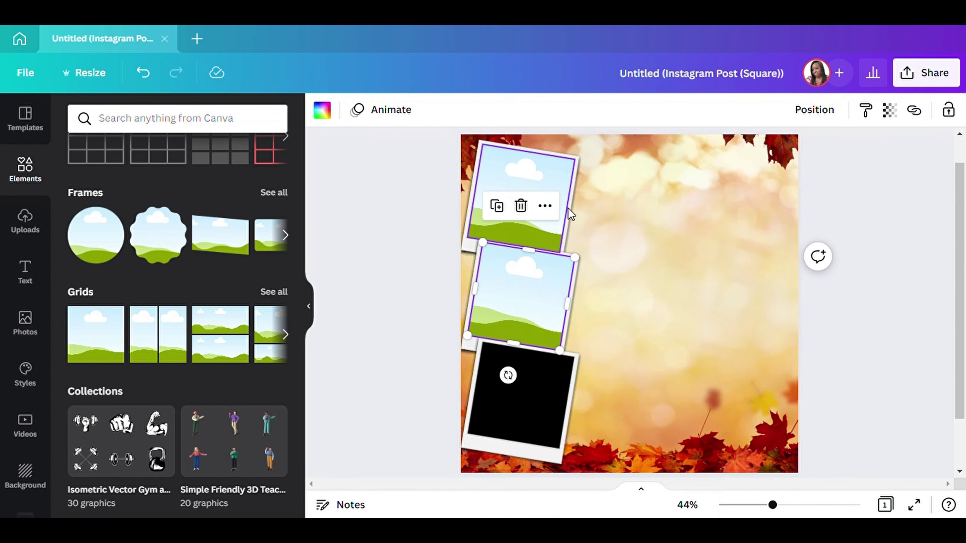
right_click(523, 407)
left_click(560, 247)
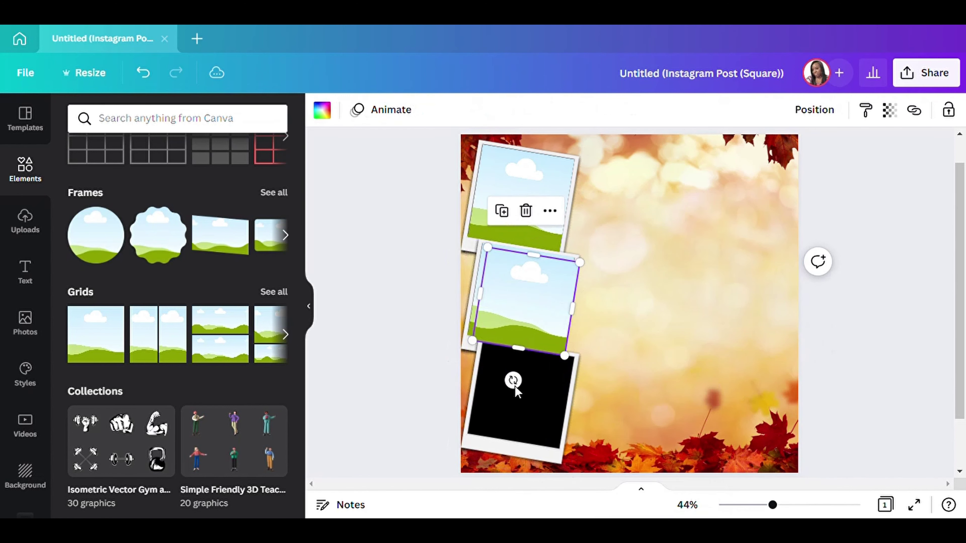
left_click_drag(519, 308, 515, 386)
left_click(920, 286)
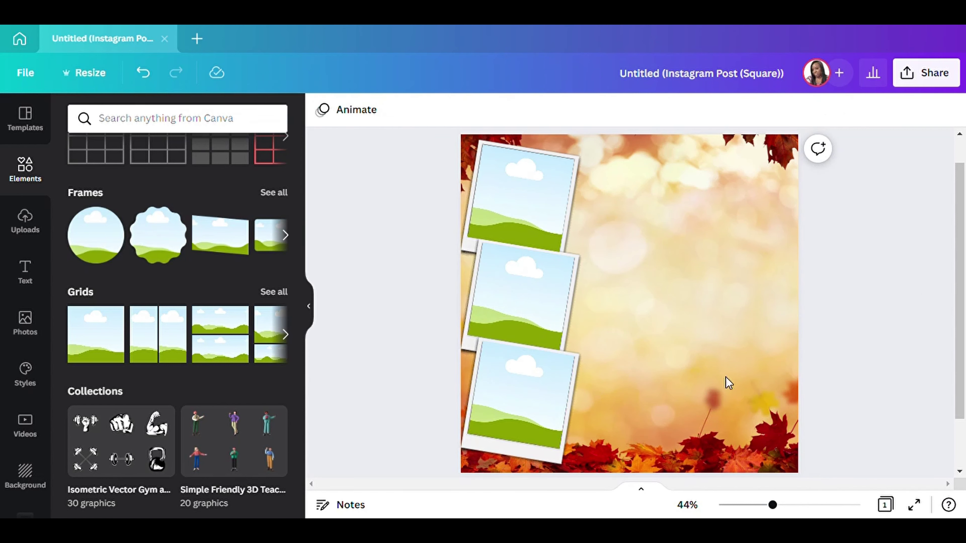
left_click(538, 304)
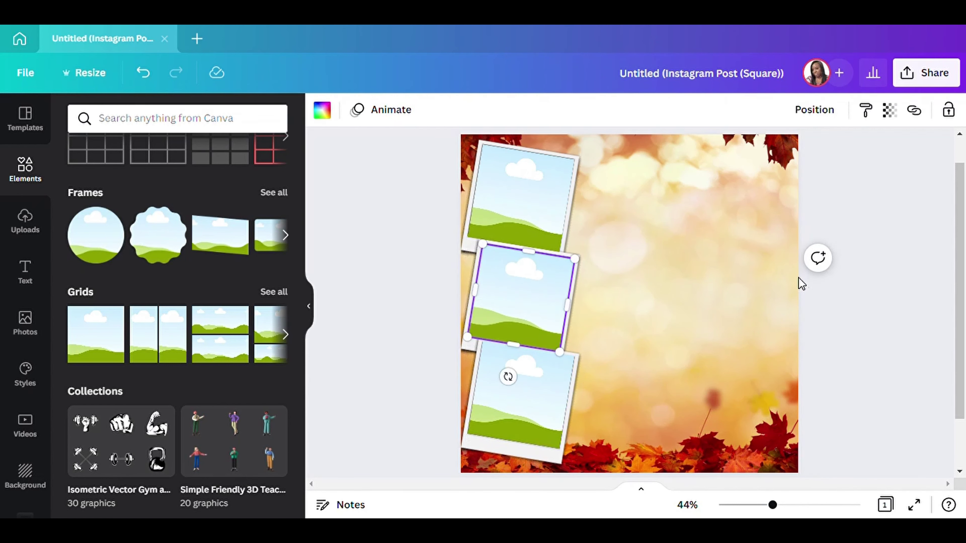
left_click(871, 284)
left_click_drag(540, 395, 541, 400)
Zoom in, nudge the top photo frame slightly up inside its border, then zoom back out to about 40%.
left_click(878, 326)
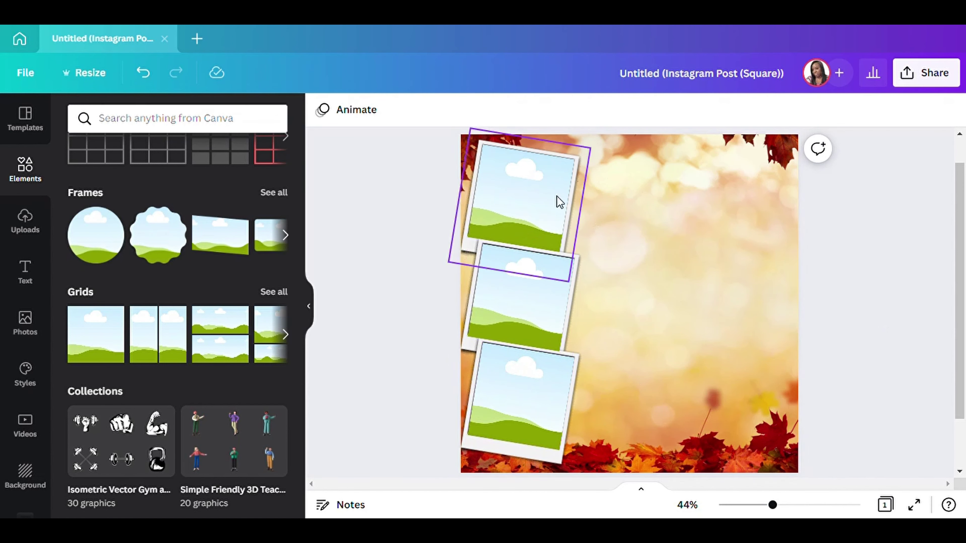
left_click_drag(783, 510, 822, 509)
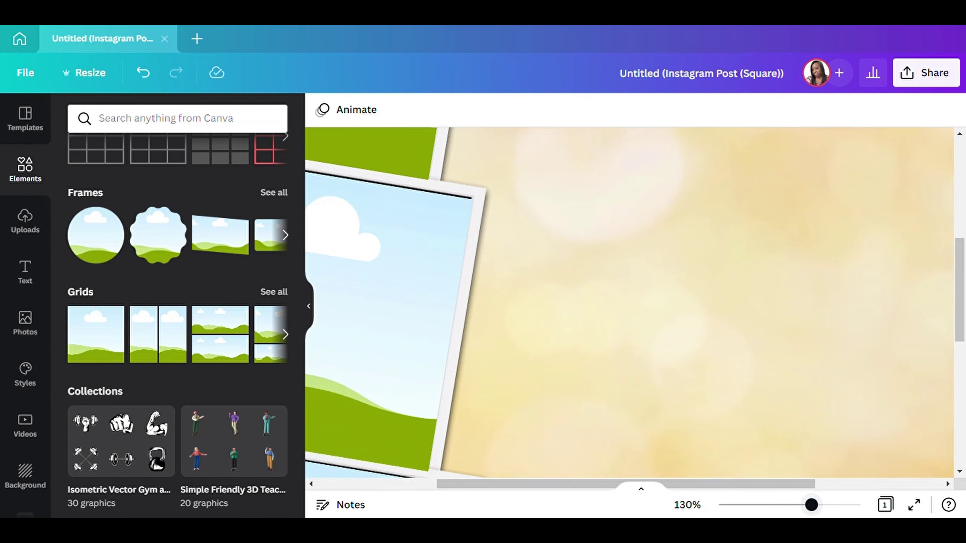
left_click_drag(702, 482, 605, 494)
left_click(503, 229)
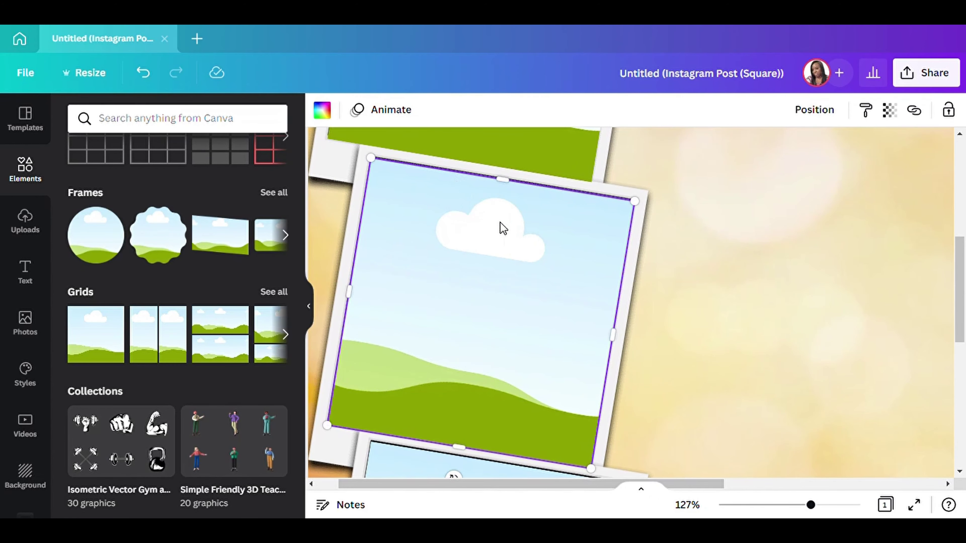
left_click_drag(513, 240, 509, 239)
scroll(690, 267, "down", 5)
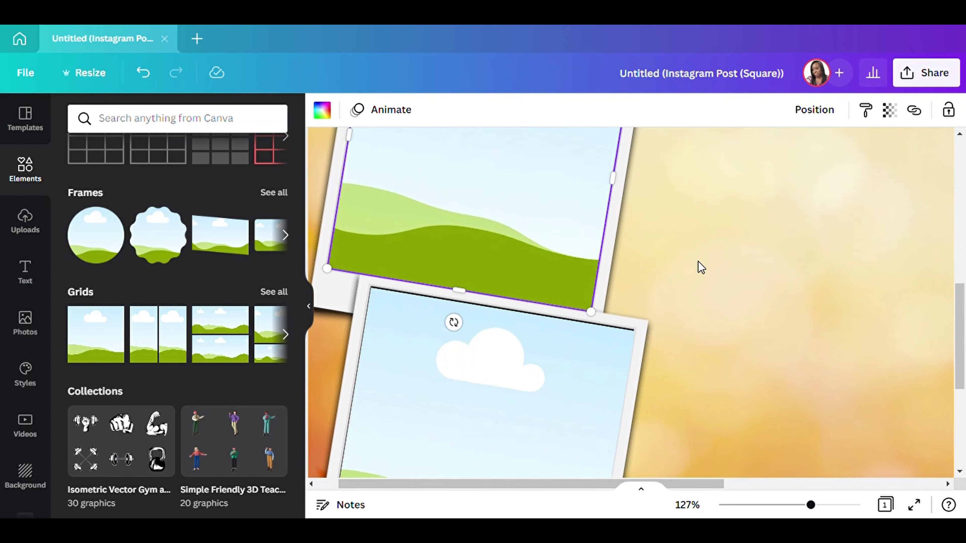
left_click(532, 339)
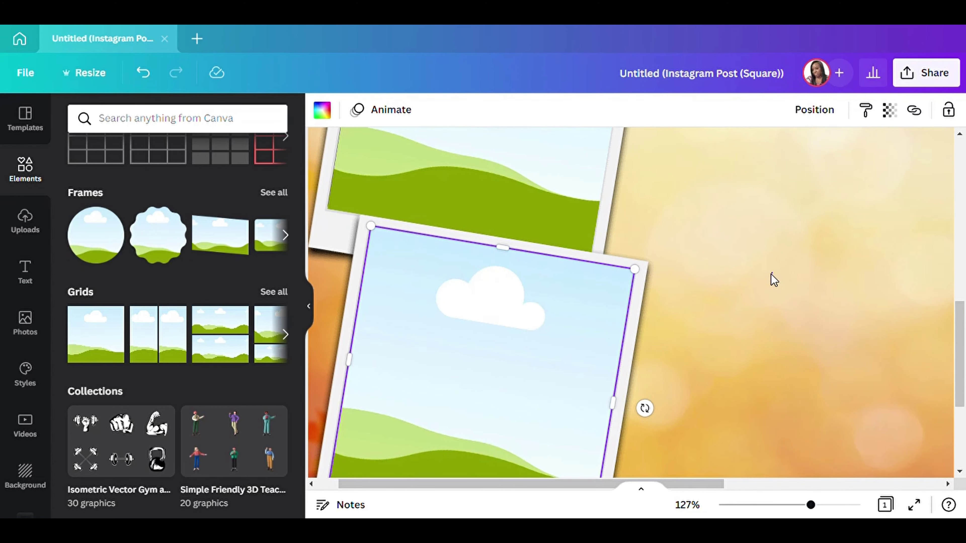
left_click(774, 280)
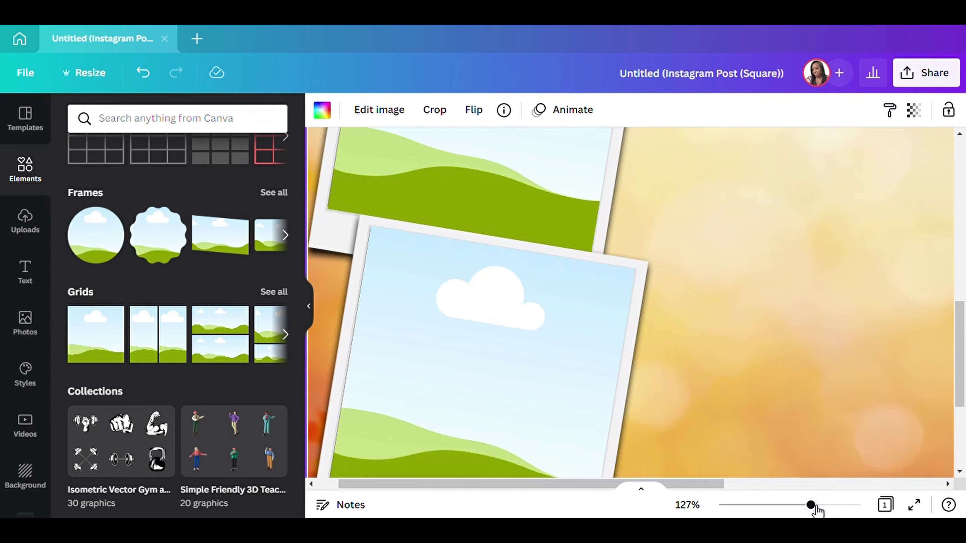
left_click_drag(811, 504, 769, 505)
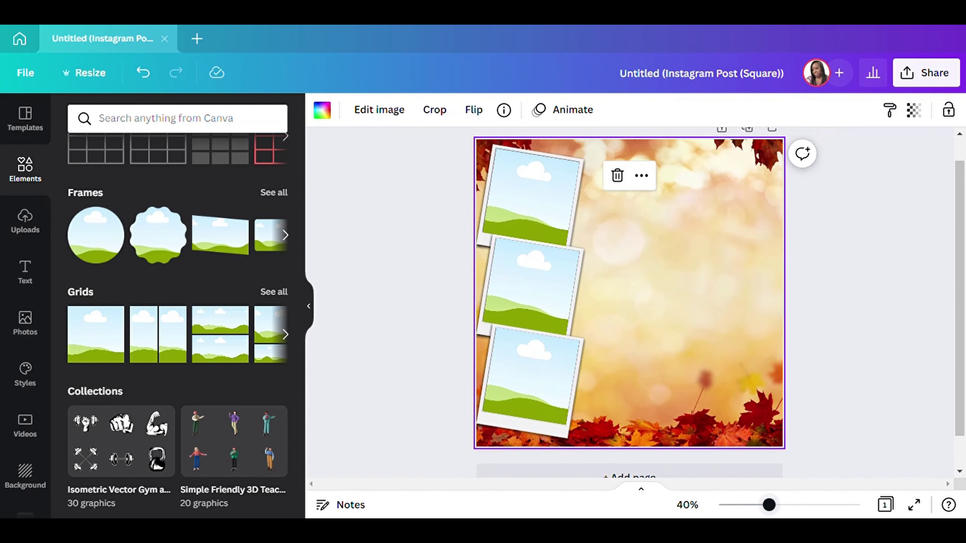
left_click(929, 299)
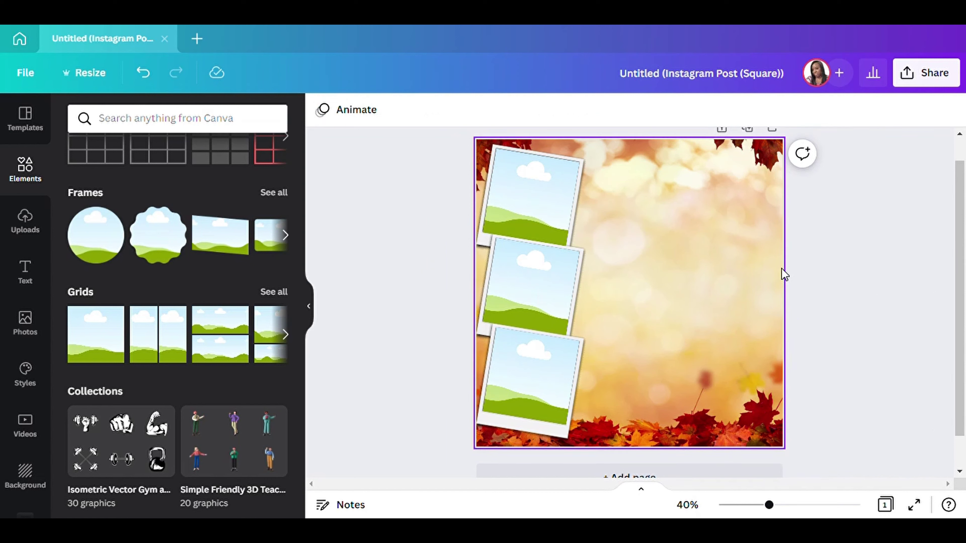
Add a white Coluna heading reading 'OCTOBER' at size 133 in the upper right.
left_click(35, 275)
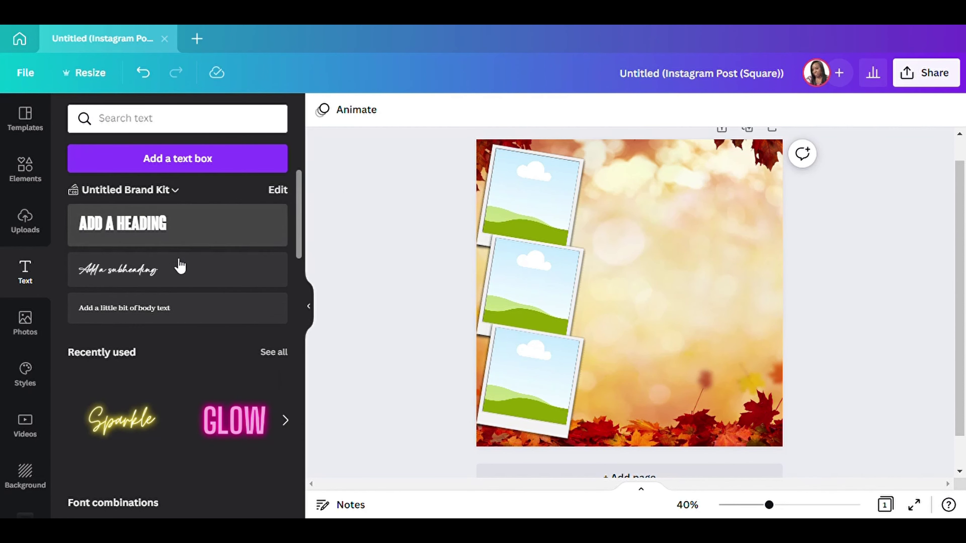
left_click(137, 228)
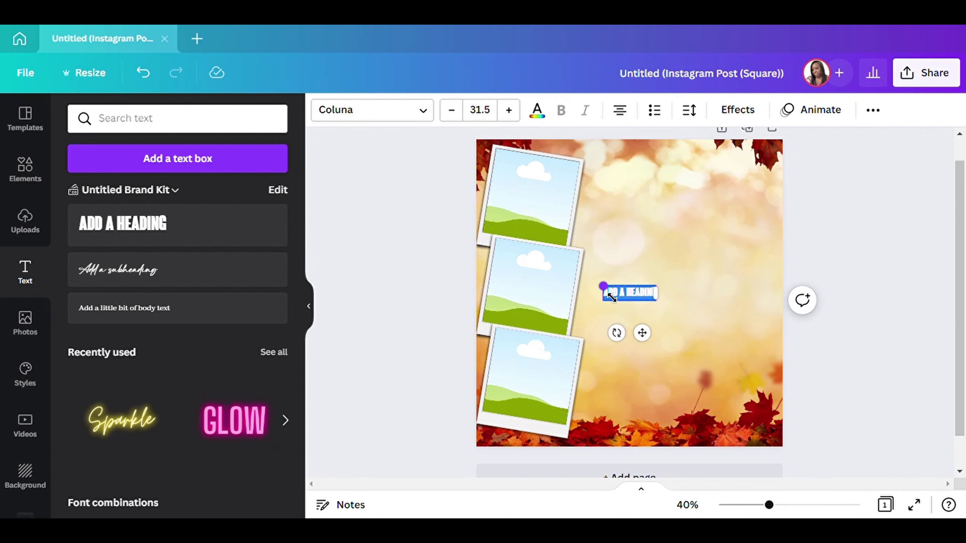
left_click_drag(612, 297, 499, 258)
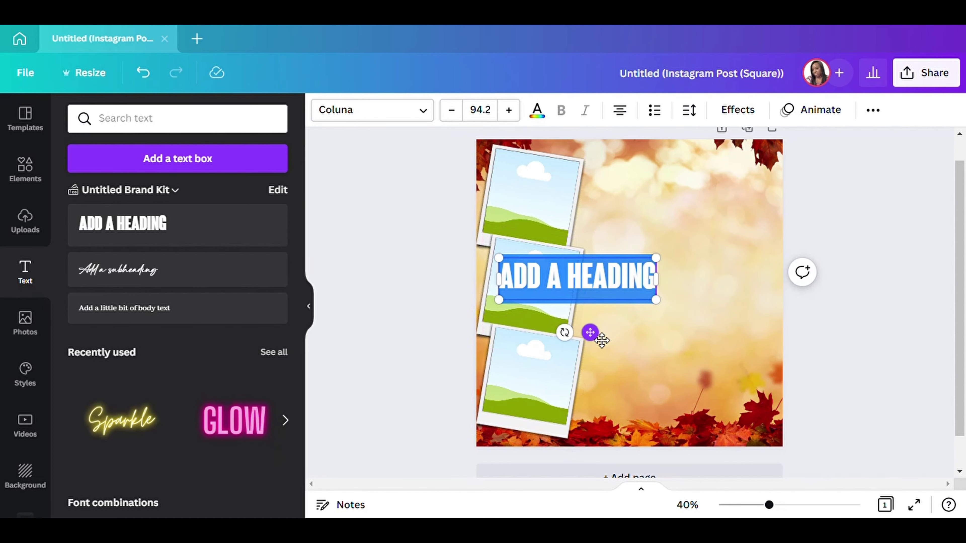
left_click_drag(601, 340, 711, 248)
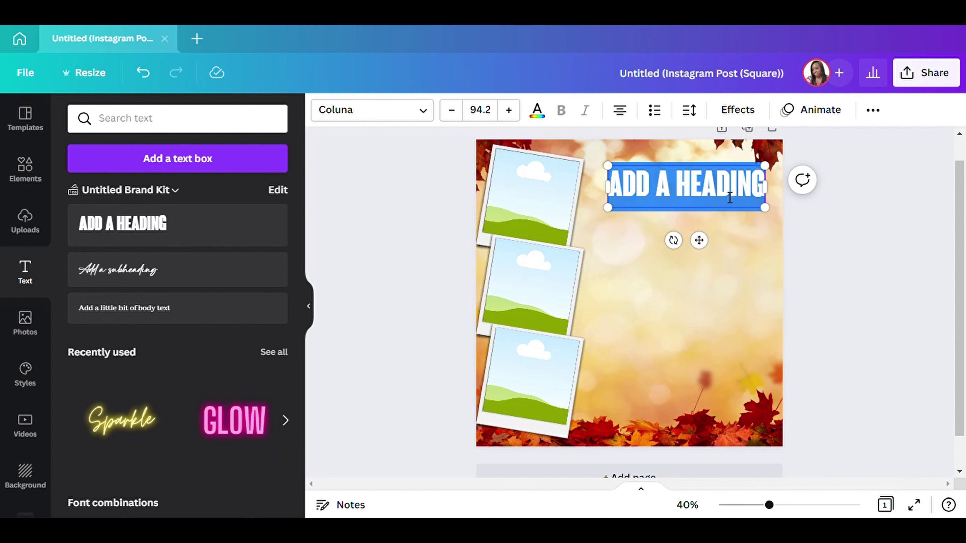
type("OCTOBER")
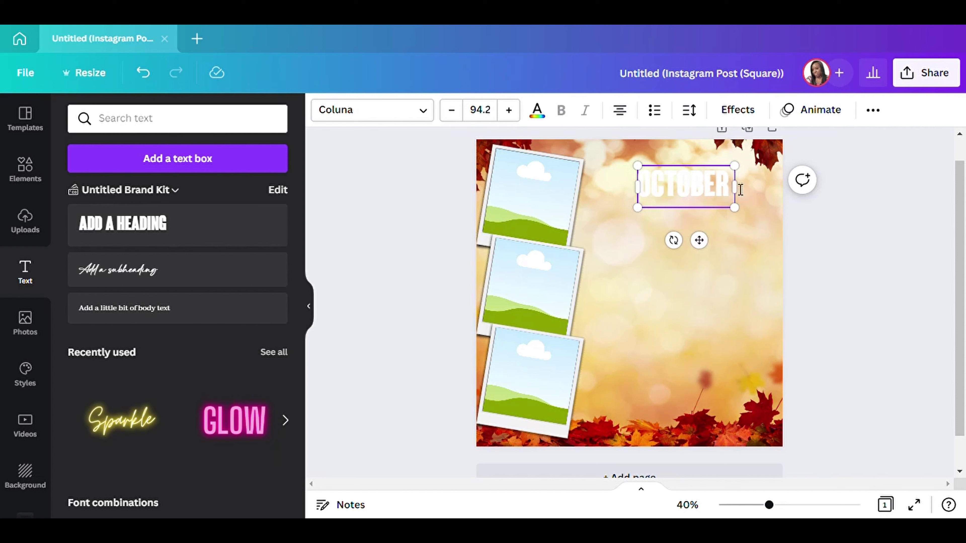
mouse_move(744, 196)
left_mouse_down()
mouse_move(734, 200)
mouse_move(741, 205)
left_mouse_up()
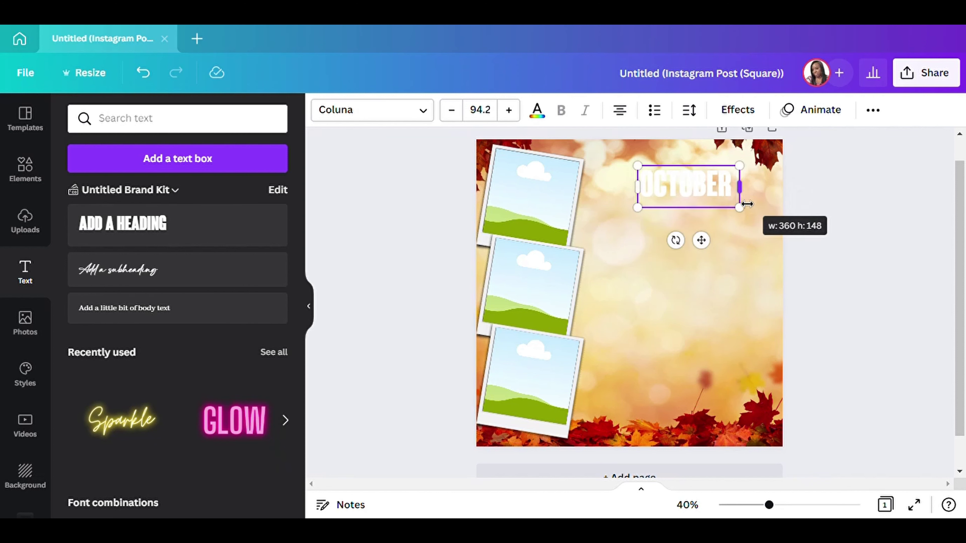
left_click_drag(646, 175, 603, 155)
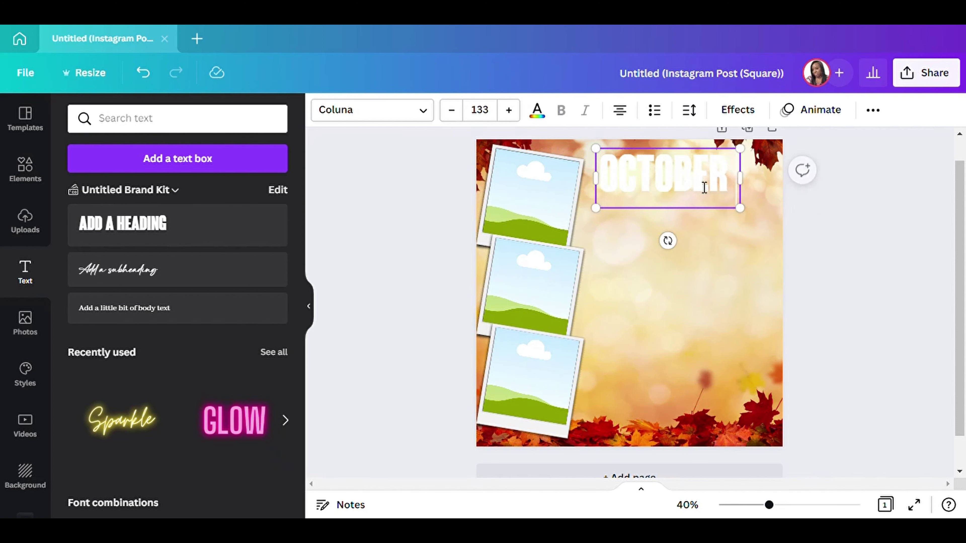
mouse_move(729, 221)
left_mouse_down()
mouse_move(736, 234)
mouse_move(744, 229)
left_mouse_up()
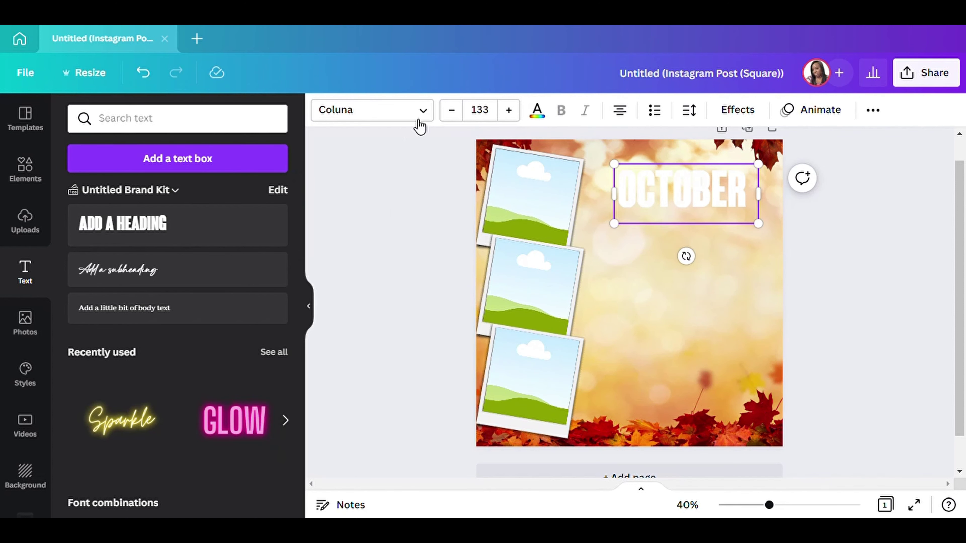
Colour the OCTOBER heading orange-red from the photo colours.
left_click(309, 306)
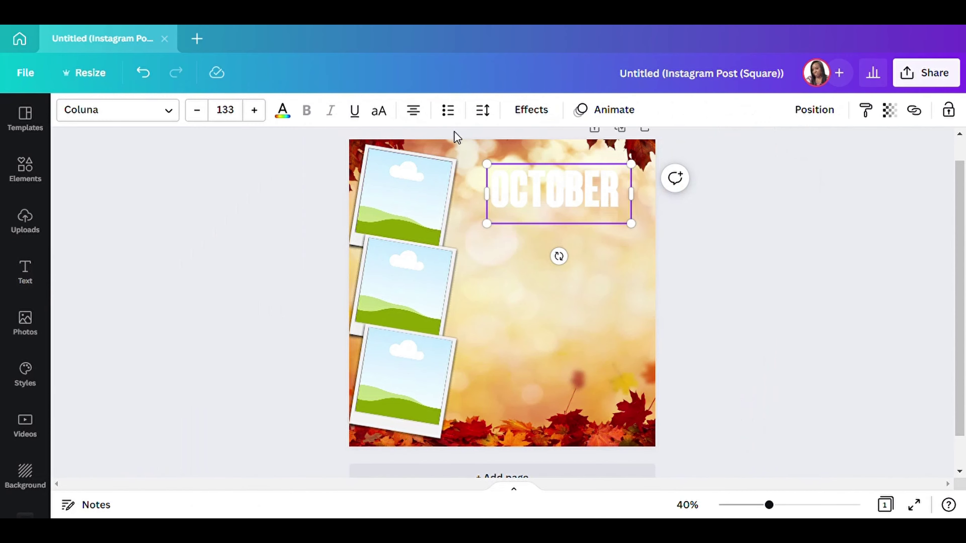
left_click(286, 119)
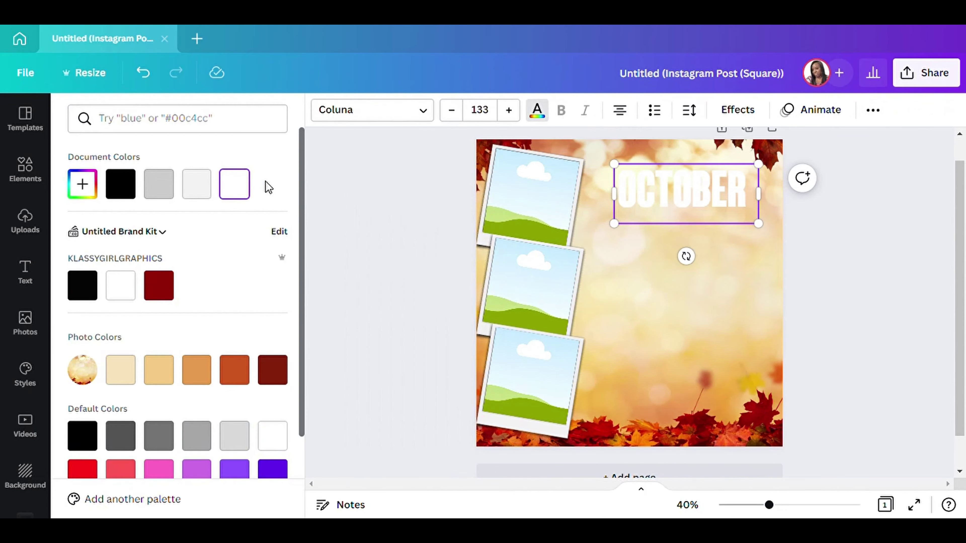
scroll(216, 367, "down", 2)
left_click(234, 299)
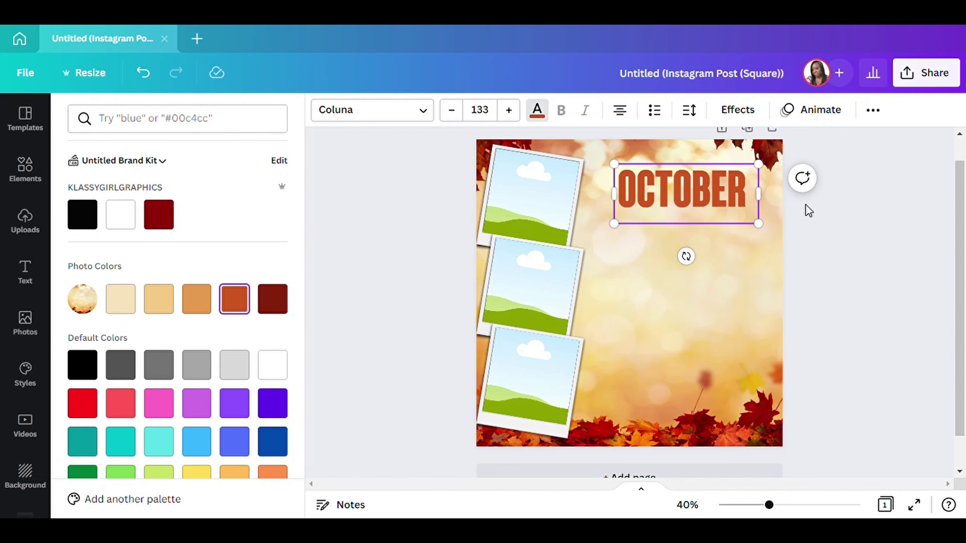
Enlarge OCTOBER to size 155, shift it slightly left and tighten its letter spacing.
left_click_drag(759, 225, 787, 244)
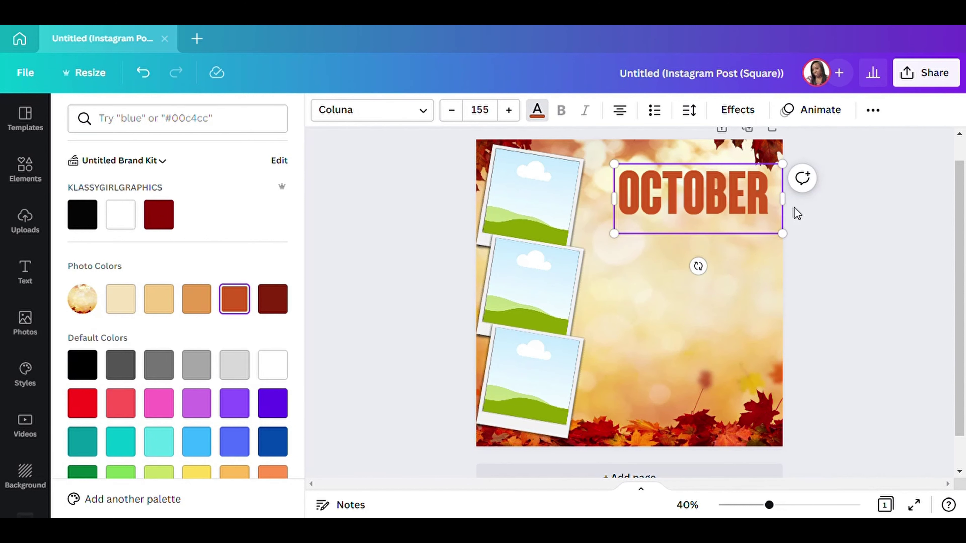
left_click_drag(776, 165, 768, 164)
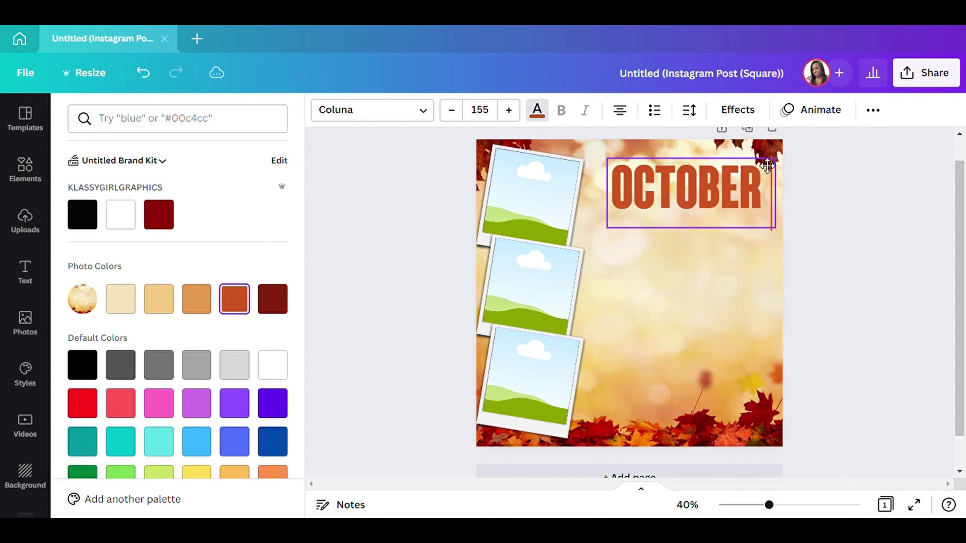
left_click(689, 110)
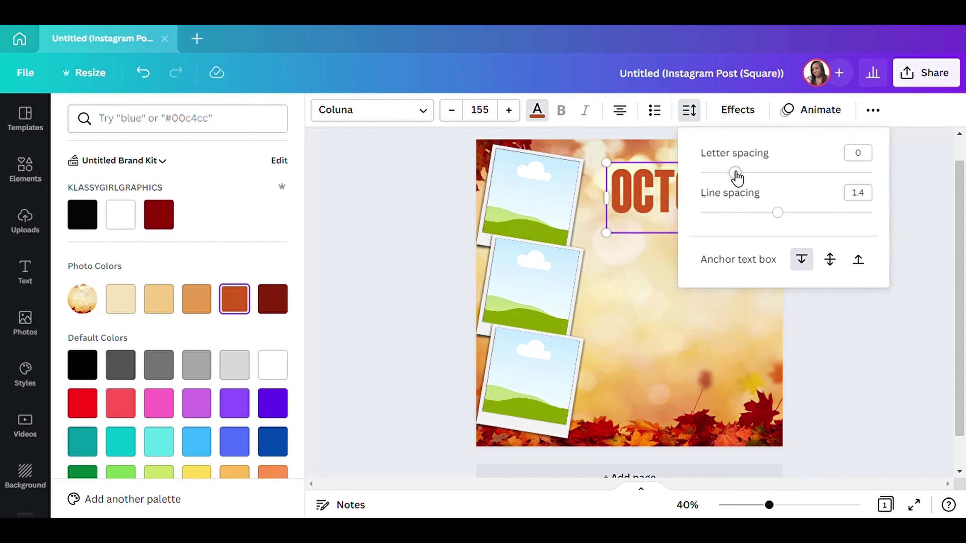
mouse_move(735, 179)
left_mouse_down()
mouse_move(743, 179)
mouse_move(730, 179)
left_mouse_up()
left_click(758, 243)
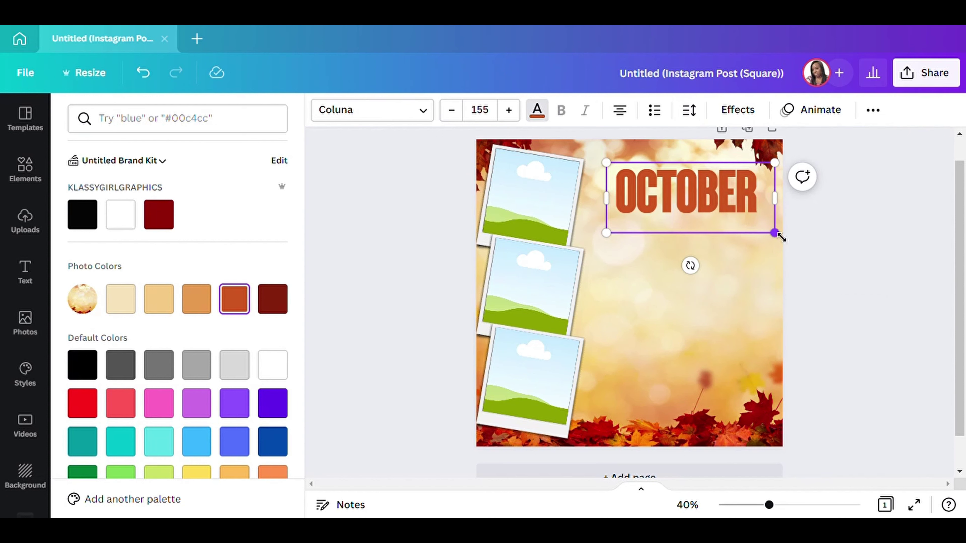
Set OCTOBER to the custom orange colour #E15D22.
scroll(189, 344, "down", 1)
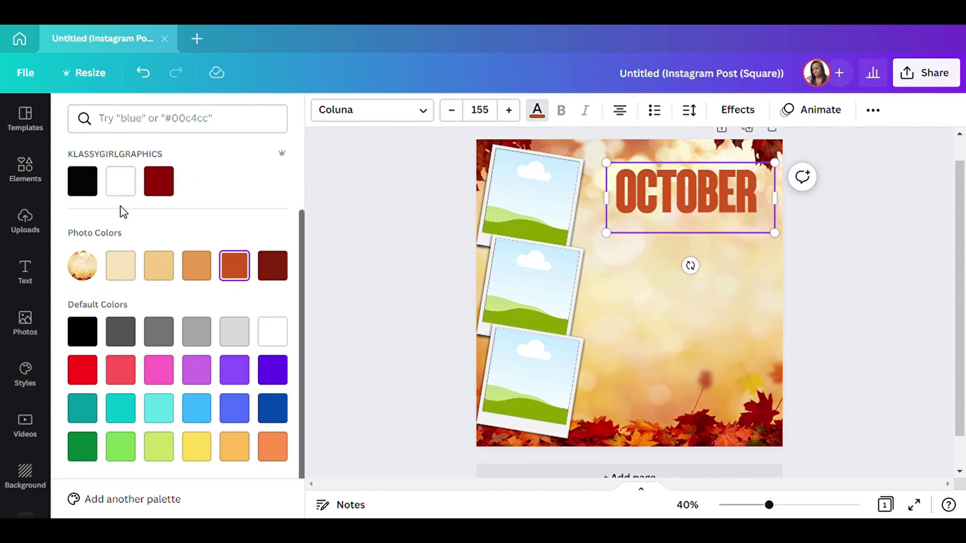
scroll(118, 207, "up", 3)
left_click(90, 196)
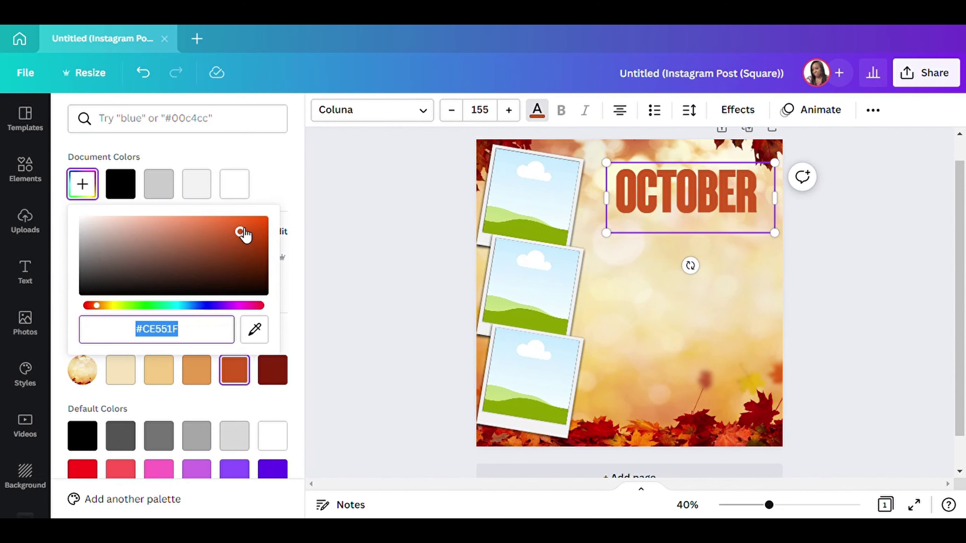
left_click(239, 224)
left_click_drag(239, 224, 239, 225)
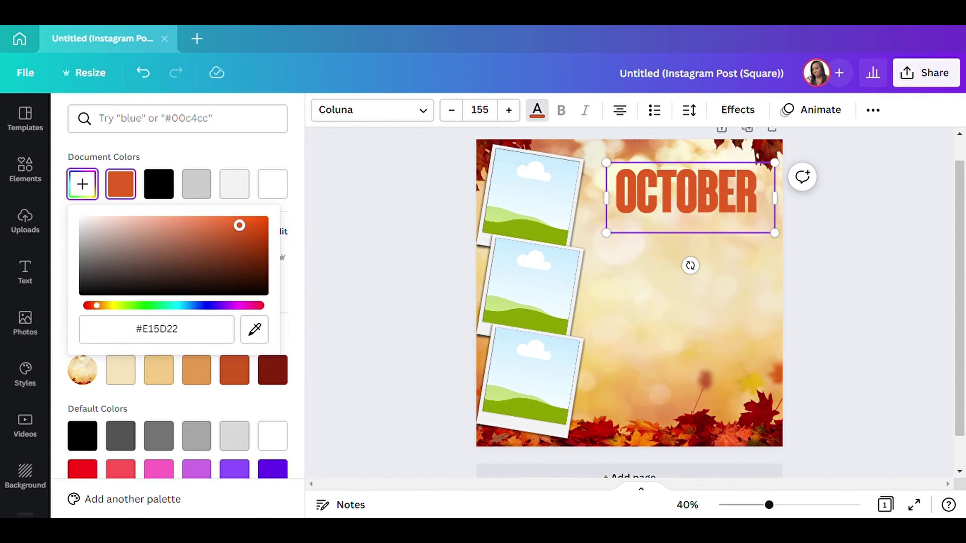
key("Escape")
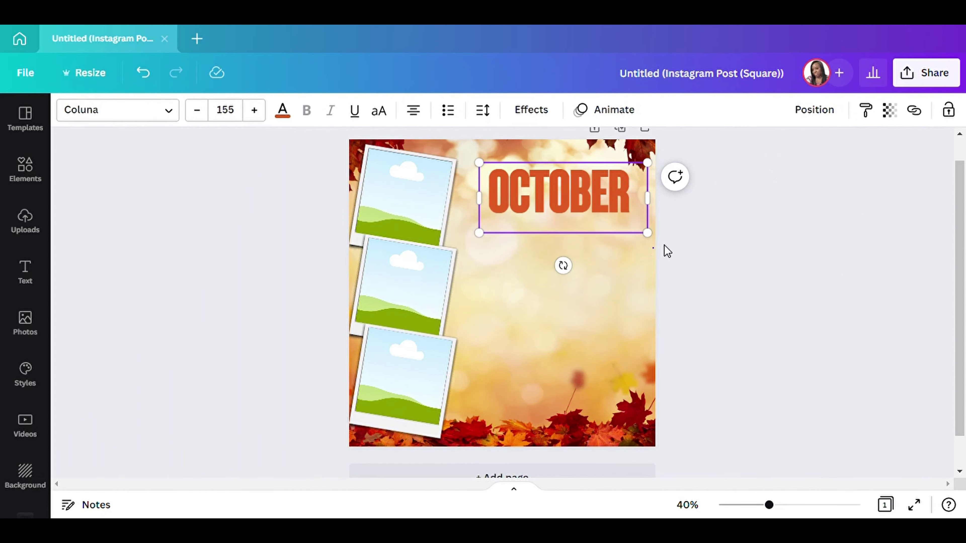
left_click(666, 252)
Give OCTOBER a Shadow effect with black as the shadow colour.
left_click(611, 209)
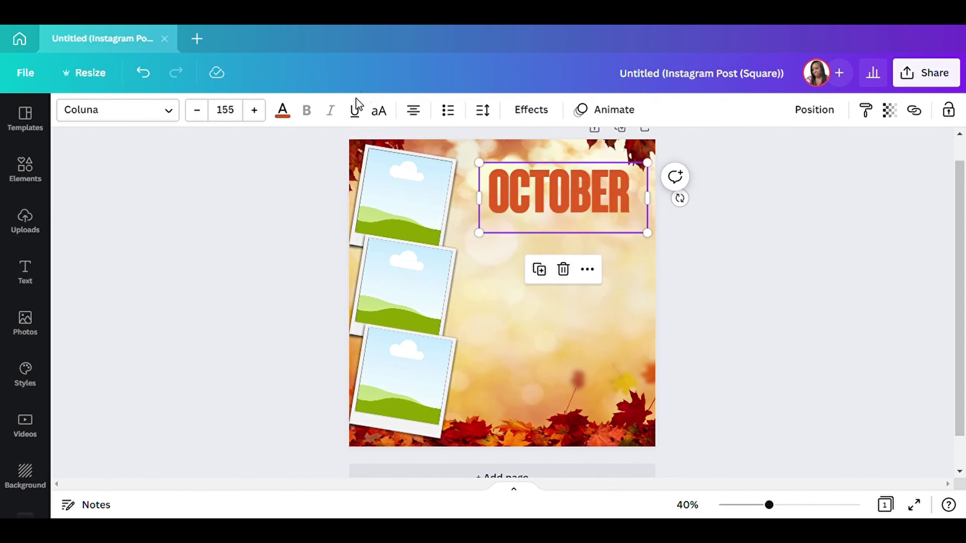
left_click(531, 110)
left_click(194, 224)
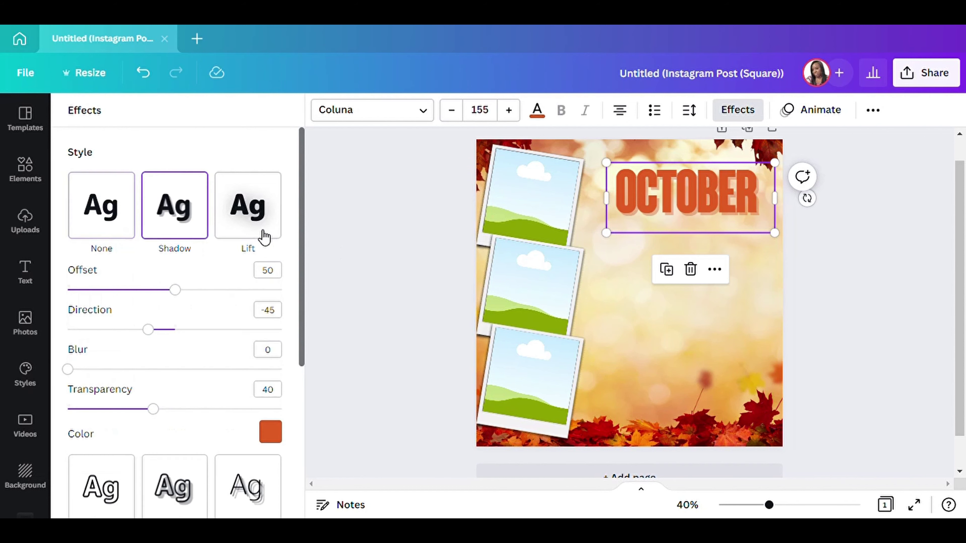
left_click(271, 434)
left_click(113, 228)
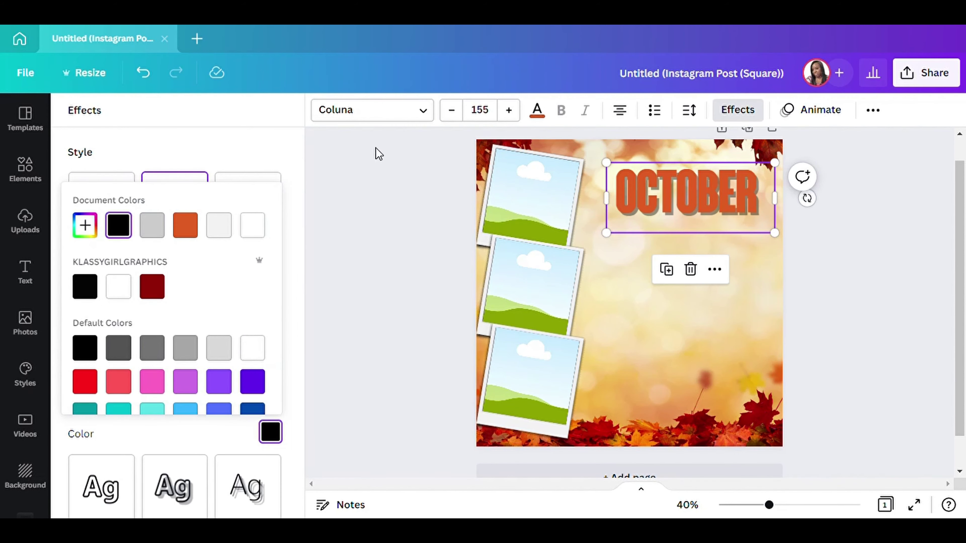
left_click(277, 151)
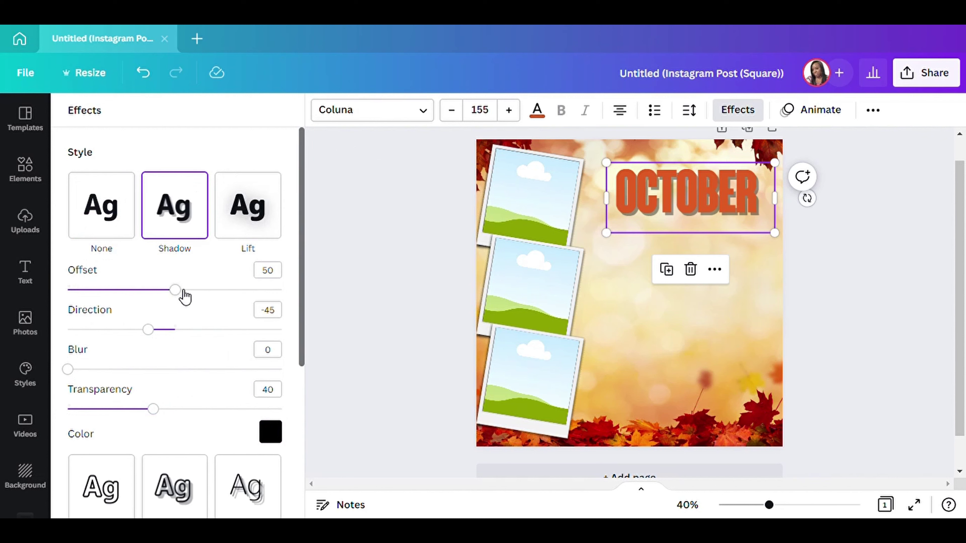
Set shadow transparency to 100, offset 24, direction -64 and blur 10.
left_click_drag(147, 417, 344, 403)
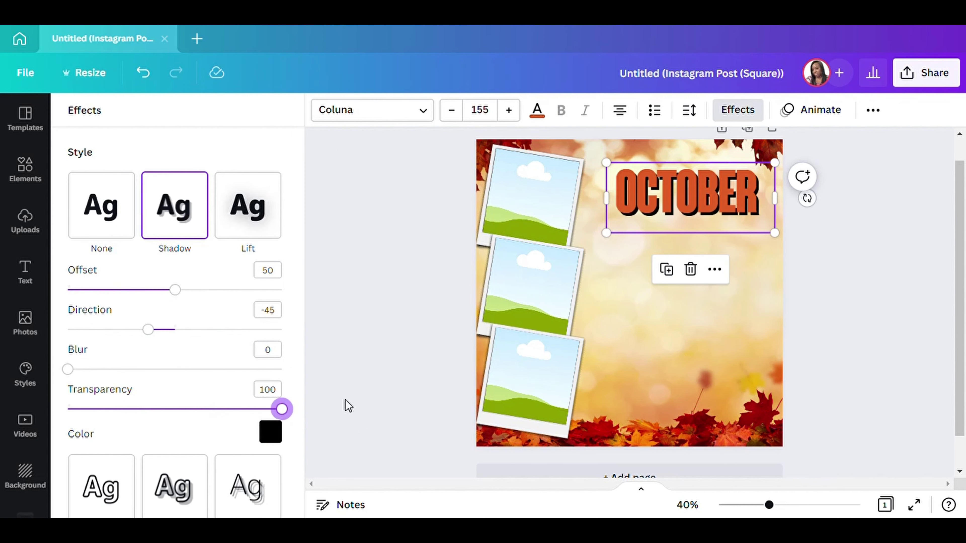
left_click_drag(175, 290, 125, 294)
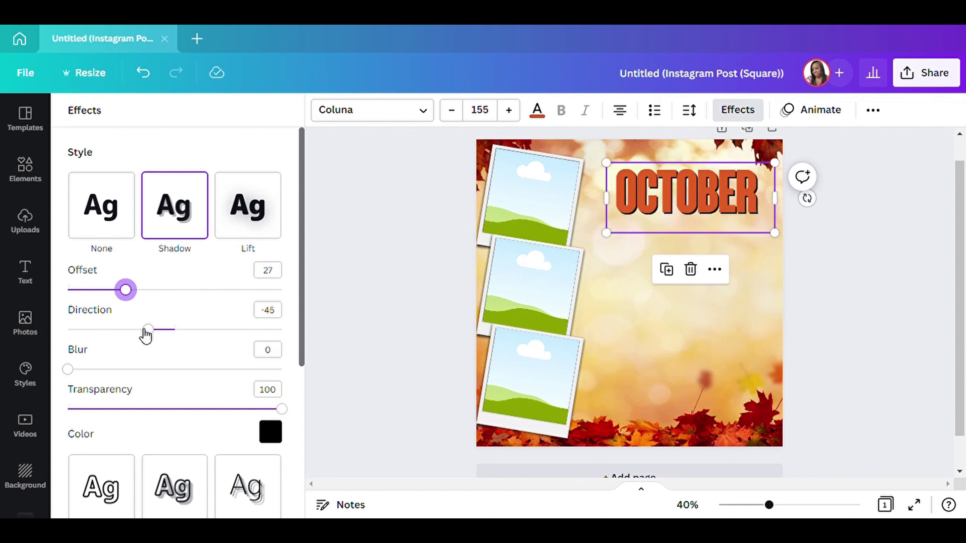
mouse_move(150, 334)
left_mouse_down()
mouse_move(168, 336)
mouse_move(137, 331)
left_mouse_up()
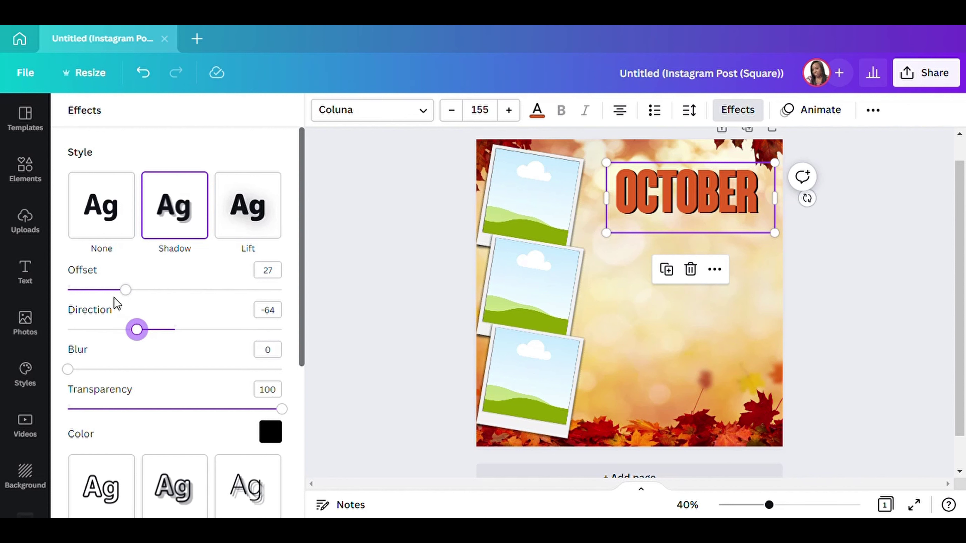
left_click_drag(131, 296, 123, 296)
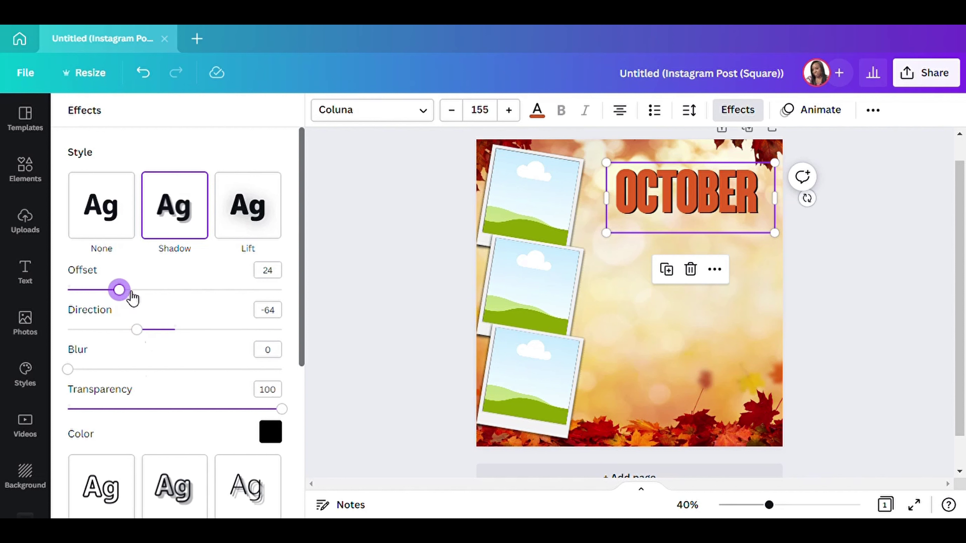
left_click_drag(70, 370, 90, 369)
key("Escape")
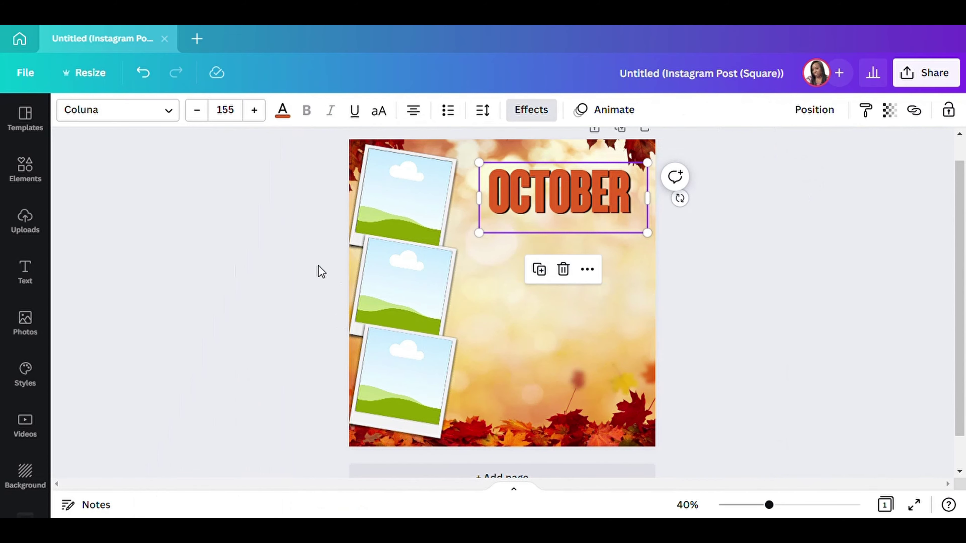
left_click(814, 284)
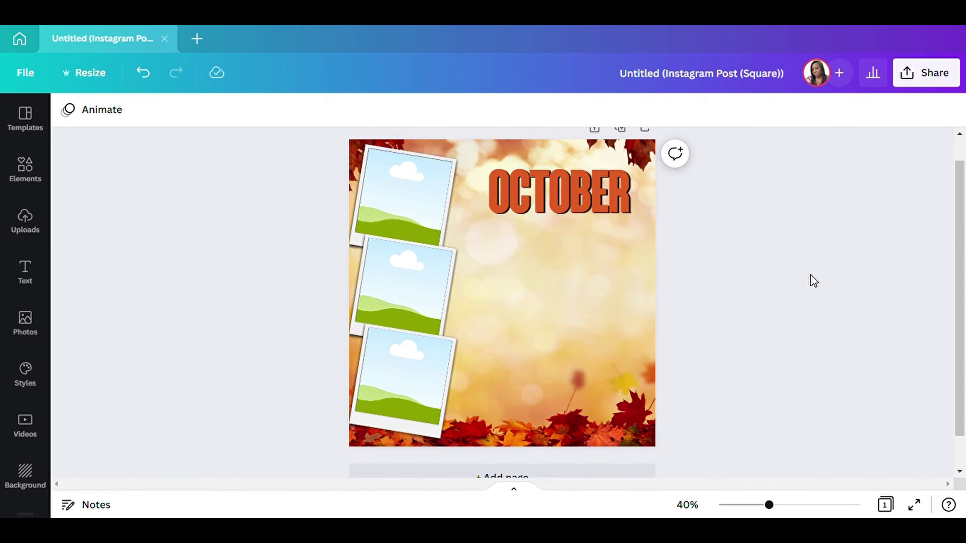
Add a subheading text box, enlarge it and place it beneath OCTOBER.
left_click(19, 284)
left_click(118, 270)
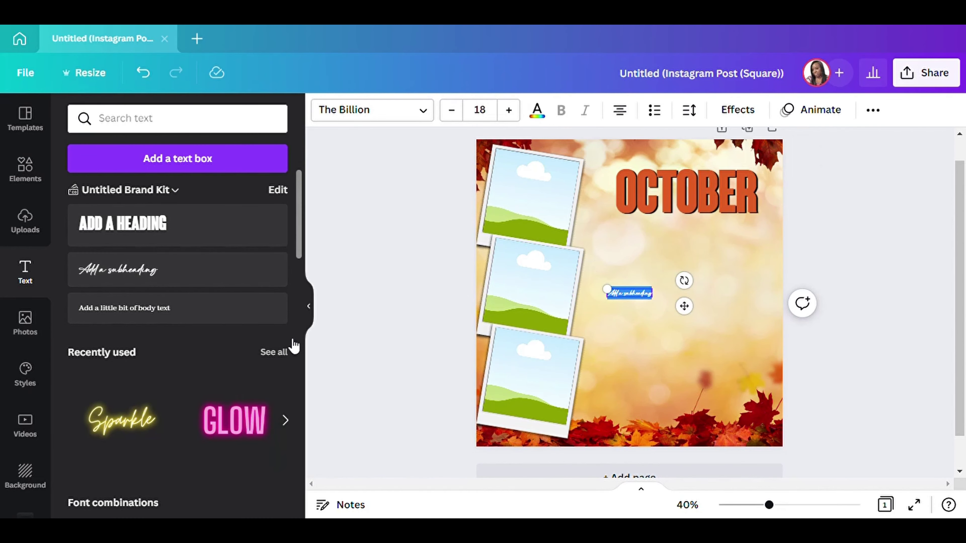
left_click(308, 307)
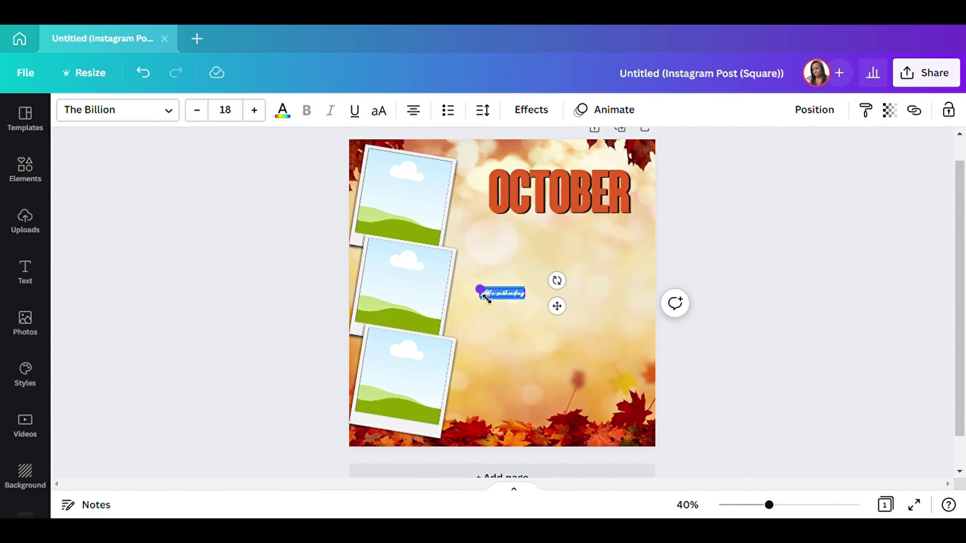
left_click_drag(484, 295, 392, 274)
left_click_drag(556, 297, 670, 245)
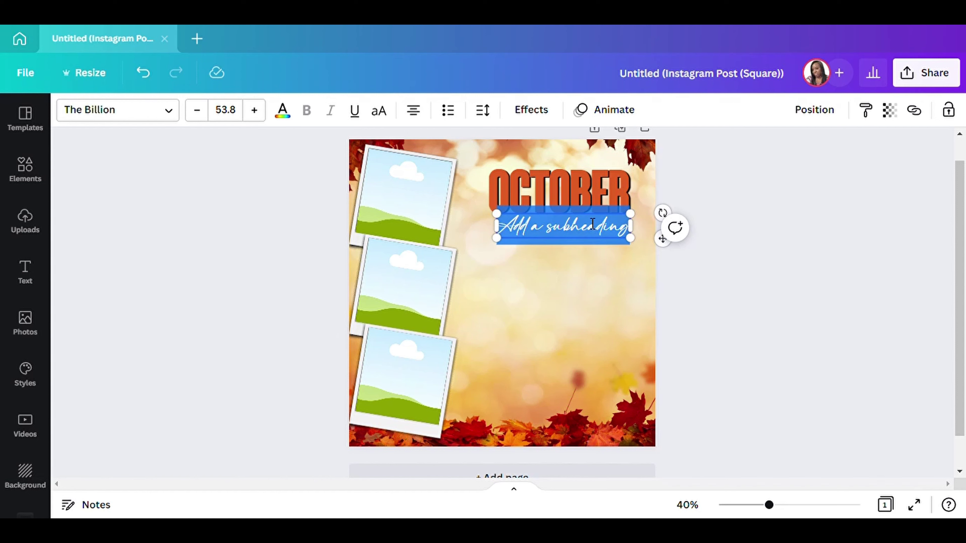
Change the subheading to 'Bookings', scale it to size 80.9 and tilt it about -10°.
key("BackSpace")
type("Bookings")
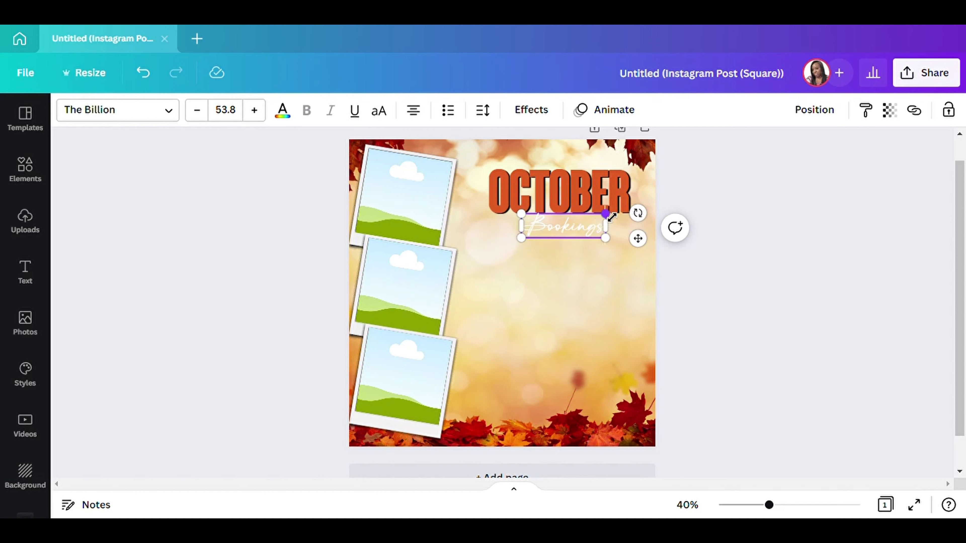
left_click_drag(611, 217, 654, 205)
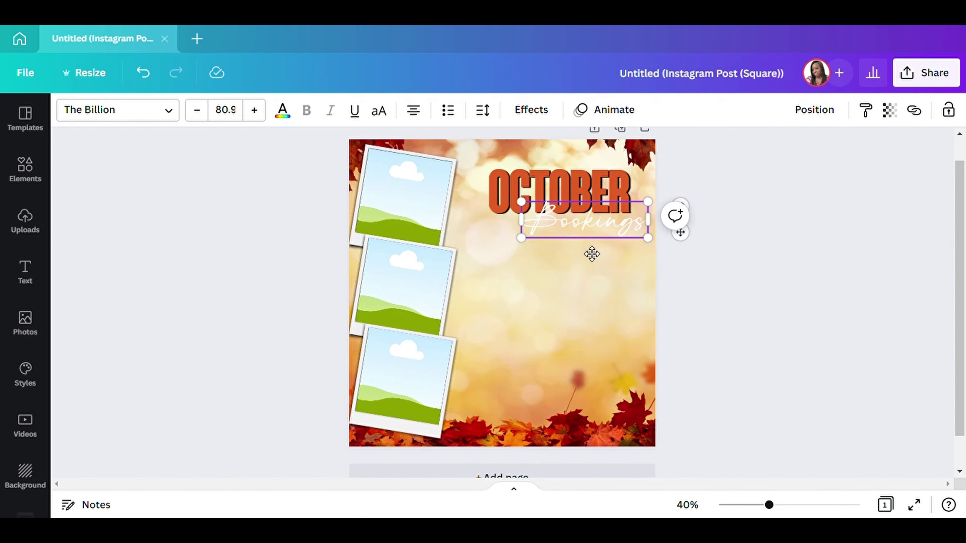
left_click_drag(592, 254, 582, 255)
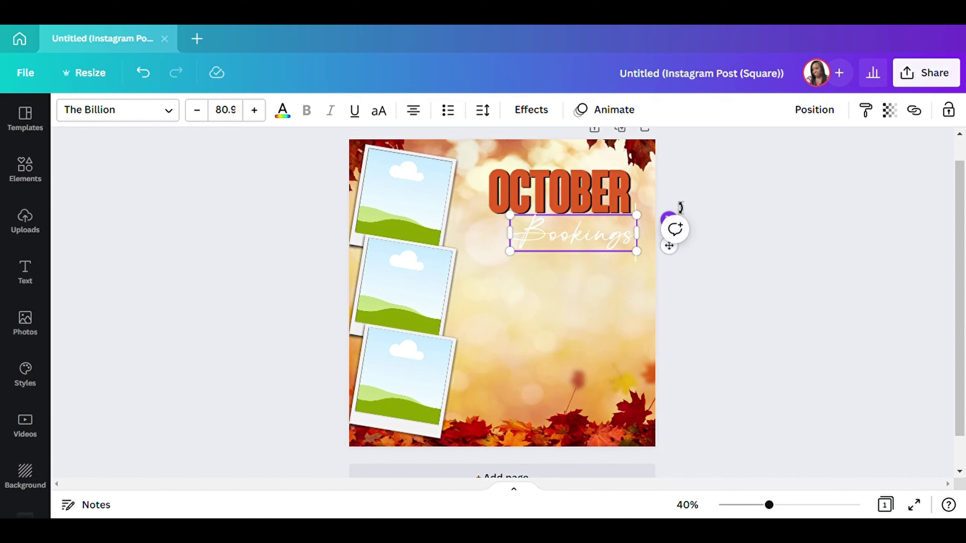
left_click_drag(681, 208, 678, 205)
left_click_drag(590, 259, 589, 248)
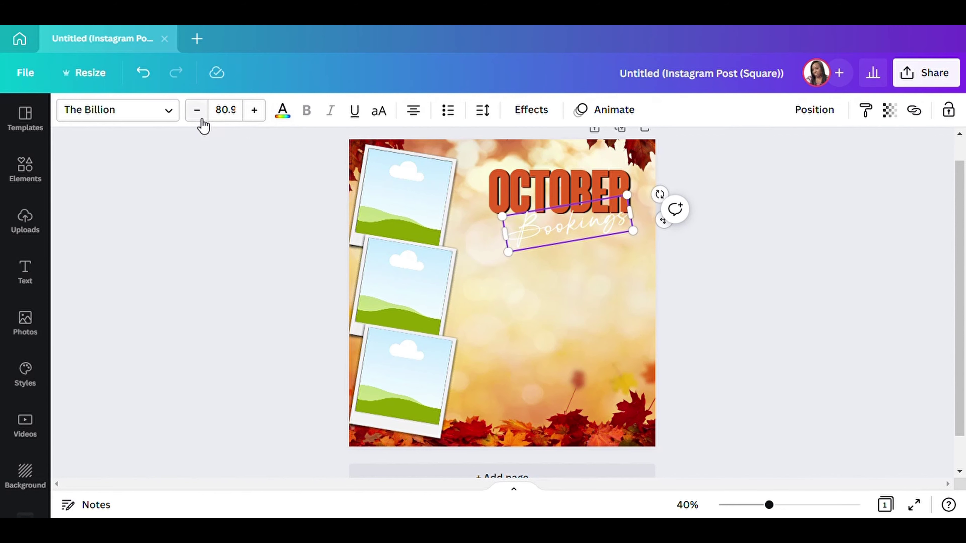
Switch the Bookings text to the Andasia script font and enlarge it slightly.
left_click(173, 114)
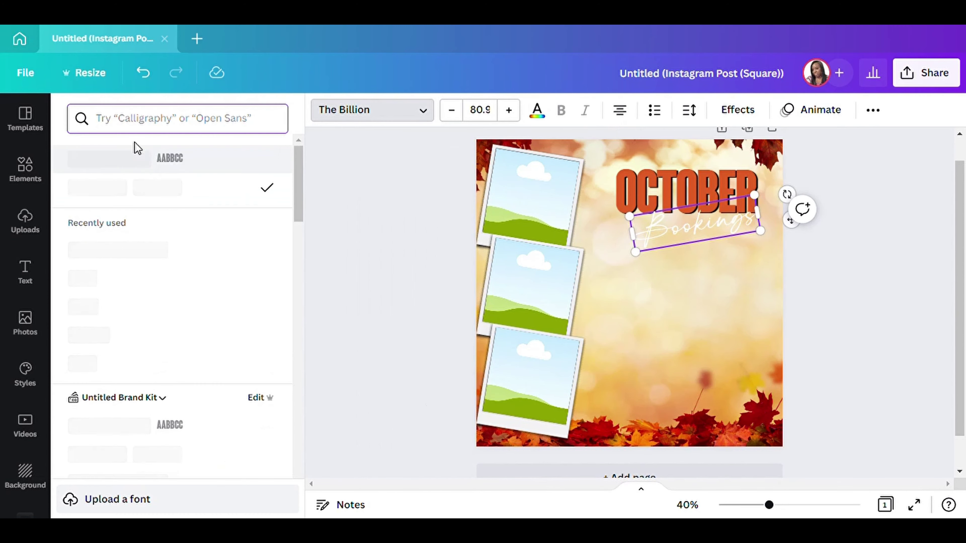
left_click(98, 338)
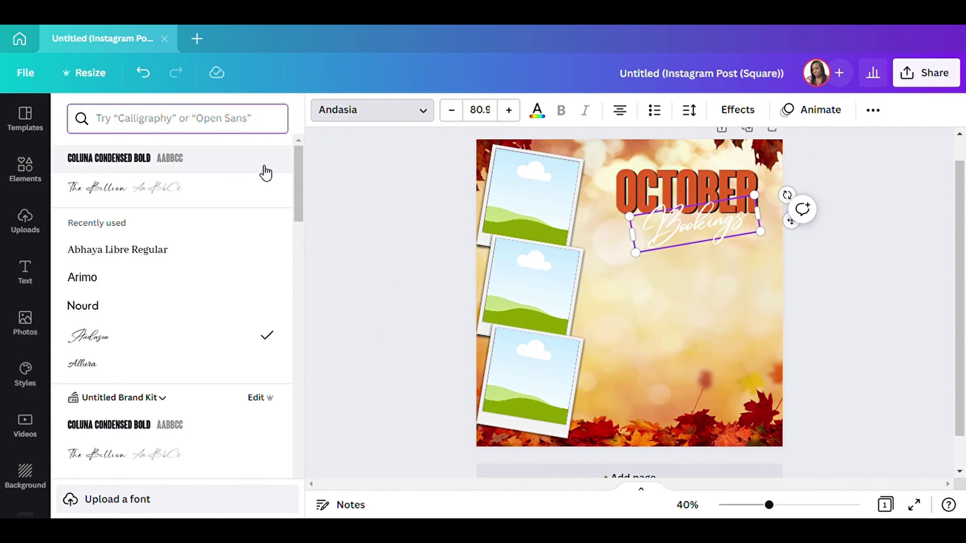
left_click(330, 284)
left_click_drag(508, 224, 493, 217)
Make Bookings black and enlarge it a bit more, to size 89.9.
left_click(292, 121)
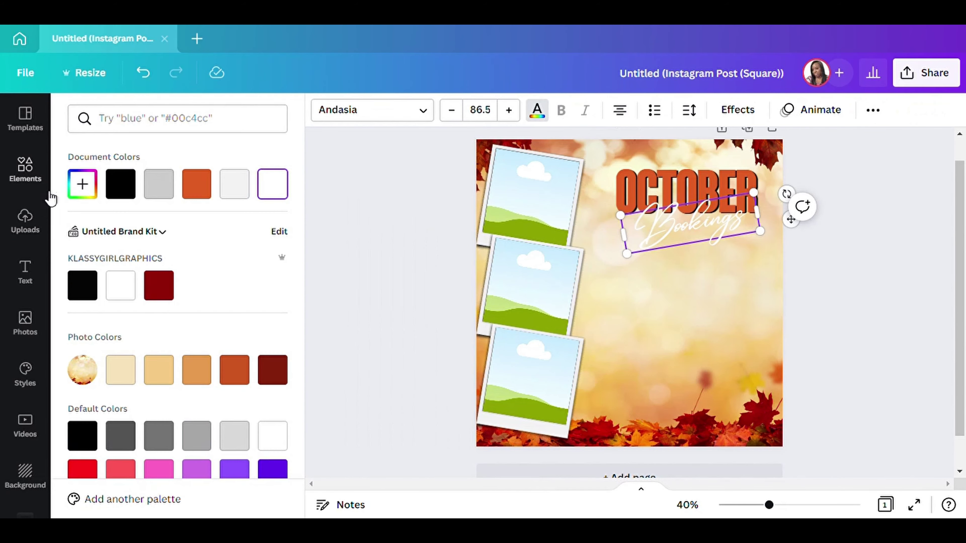
left_click(121, 186)
left_click(344, 245)
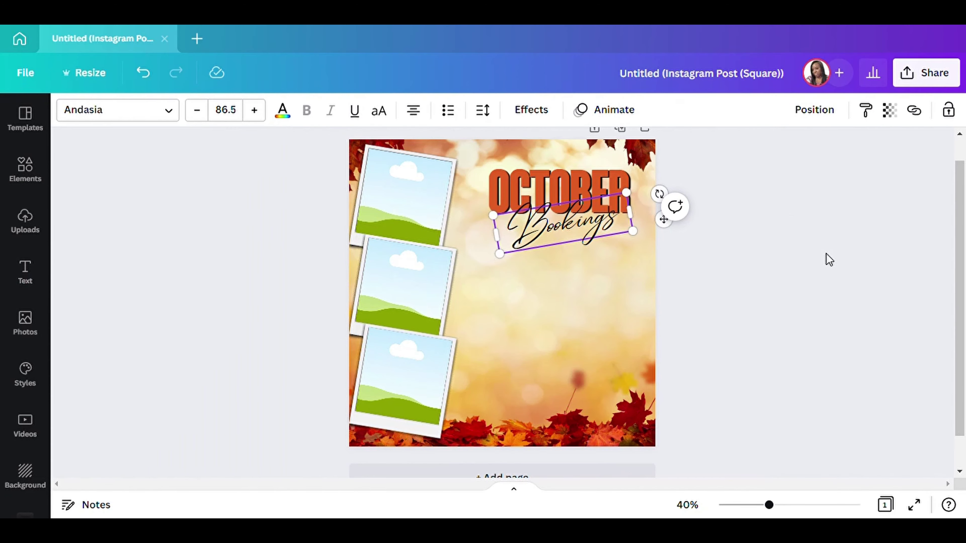
left_click(692, 282)
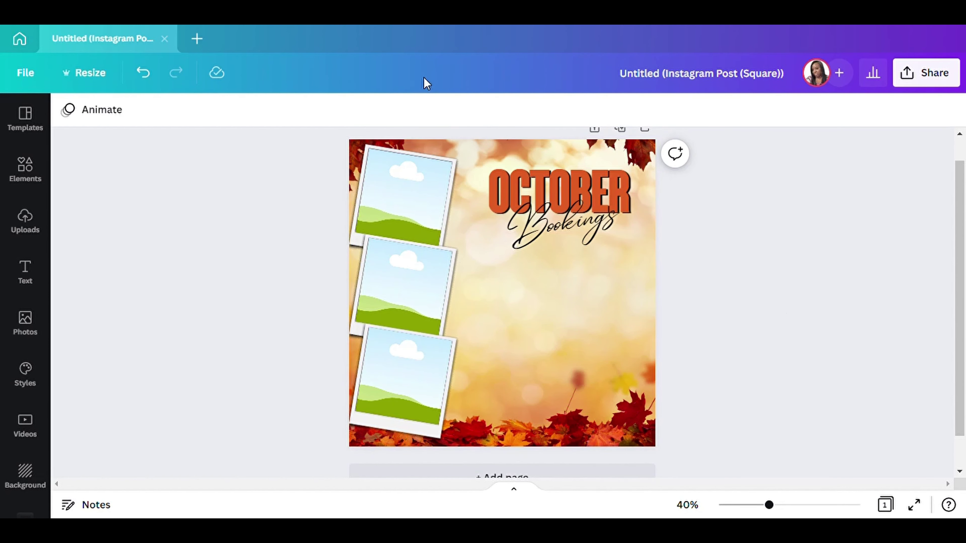
left_click(555, 230)
left_click_drag(498, 253, 507, 278)
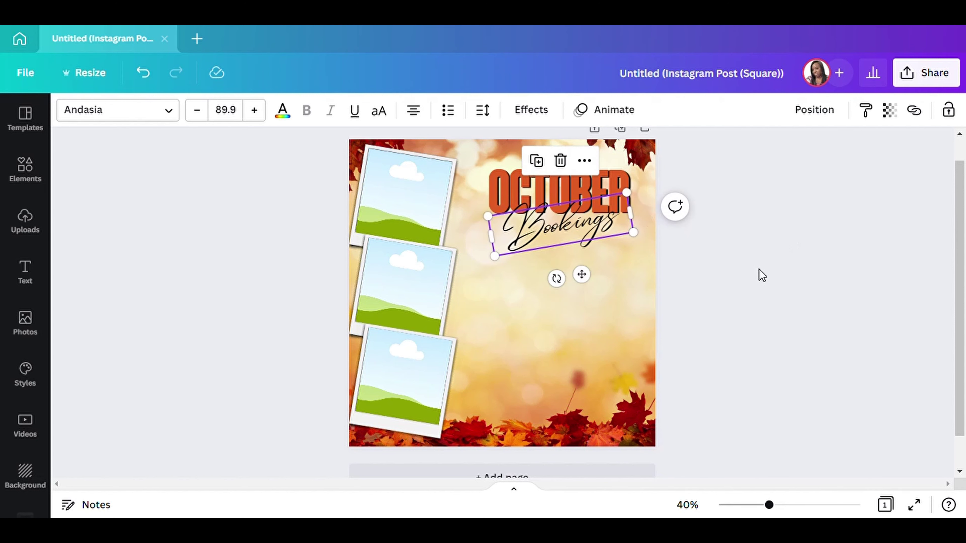
left_click(759, 274)
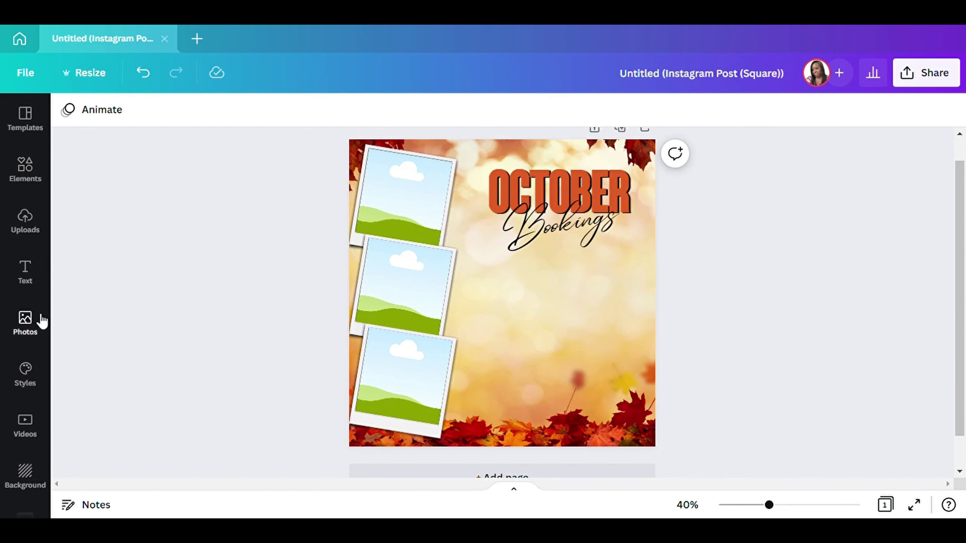
Add a rounded square shape from Elements and stretch it into a wide, thin bar.
left_click(34, 183)
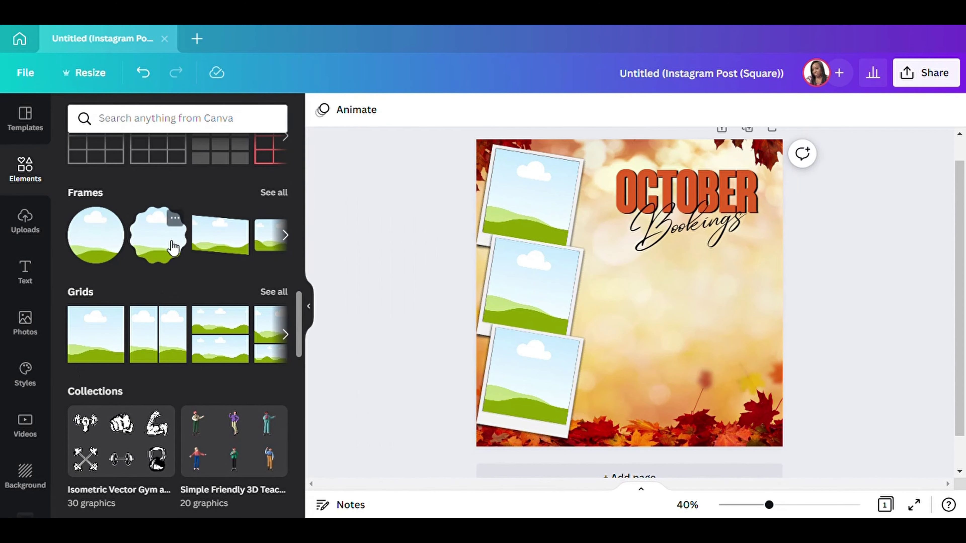
scroll(173, 247, "down", 5)
scroll(198, 296, "up", 15)
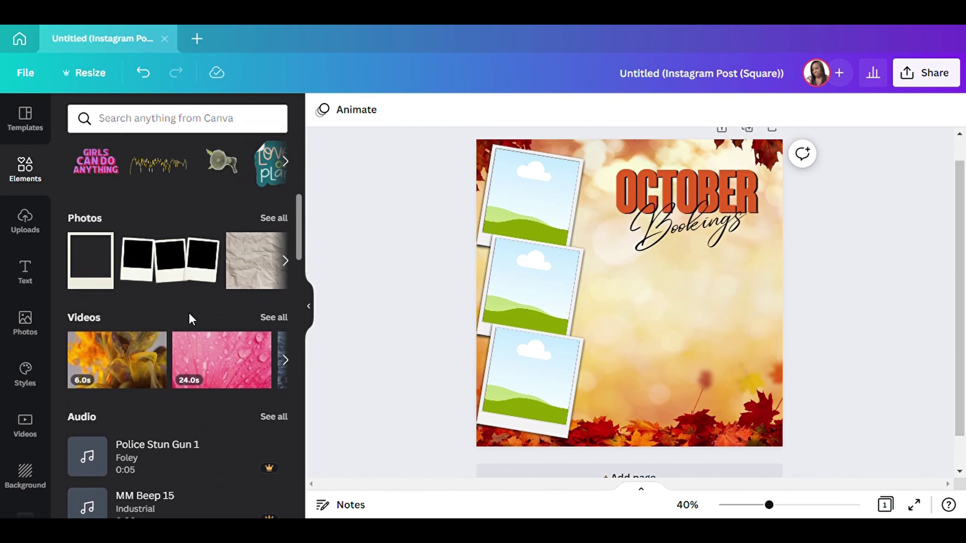
scroll(190, 301, "up", 8)
left_click(134, 326)
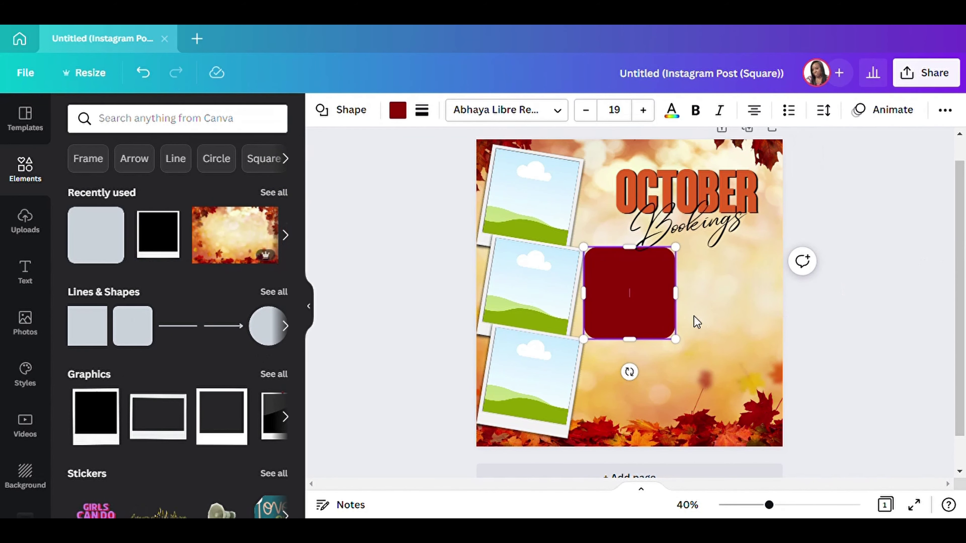
left_click_drag(684, 300, 774, 289)
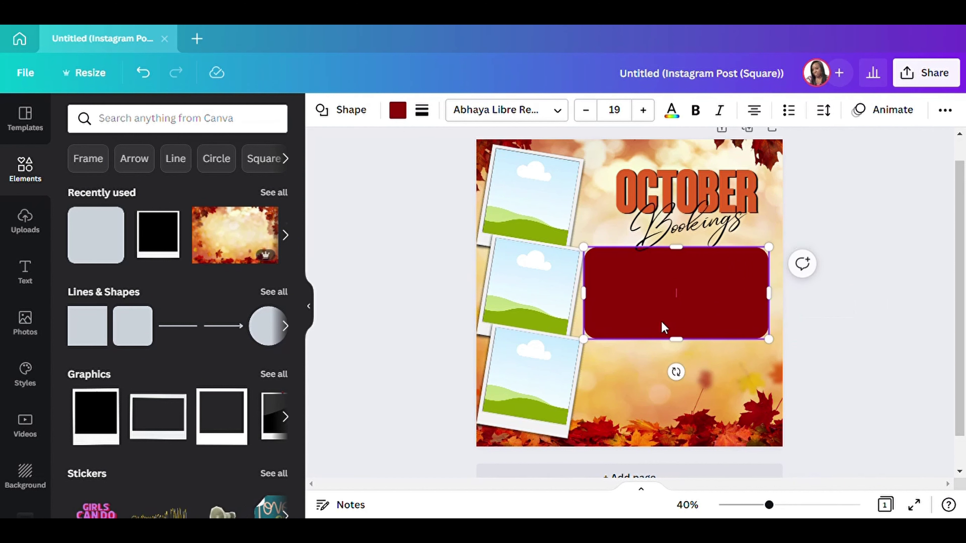
left_click_drag(681, 347, 681, 272)
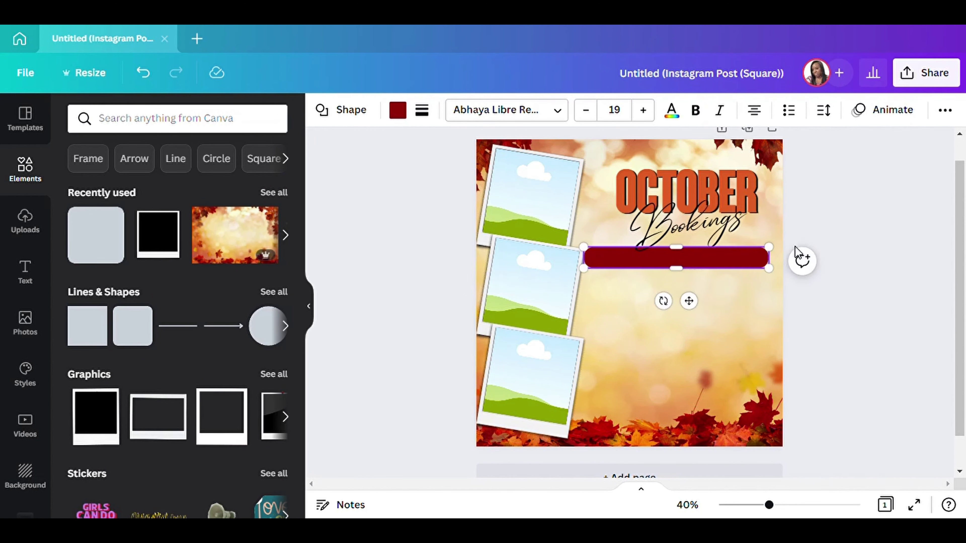
Shorten and slim the dark red bar and position it beneath Bookings.
left_click_drag(778, 256, 756, 258)
left_click_drag(688, 311, 714, 324)
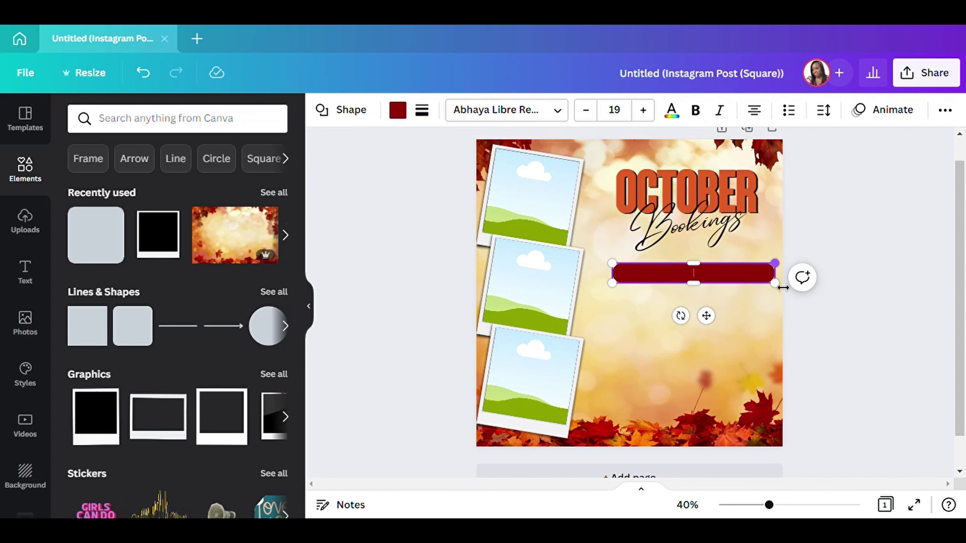
mouse_move(779, 293)
left_mouse_down()
mouse_move(769, 283)
mouse_move(781, 290)
left_mouse_up()
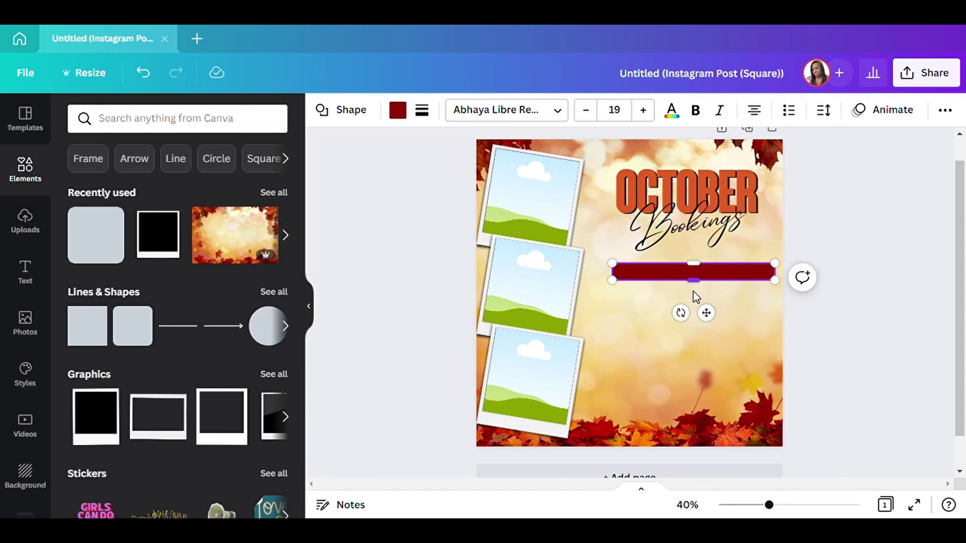
mouse_move(625, 273)
left_mouse_down()
mouse_move(657, 275)
mouse_move(622, 264)
left_mouse_up()
left_click(894, 303)
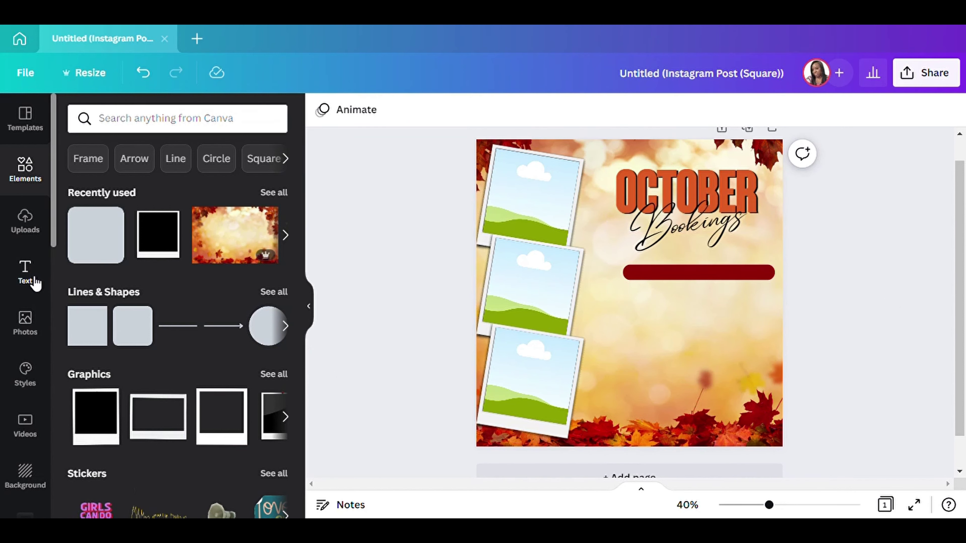
Add a body text box, enlarge it and place it on the red bar.
left_click(25, 273)
left_click(131, 314)
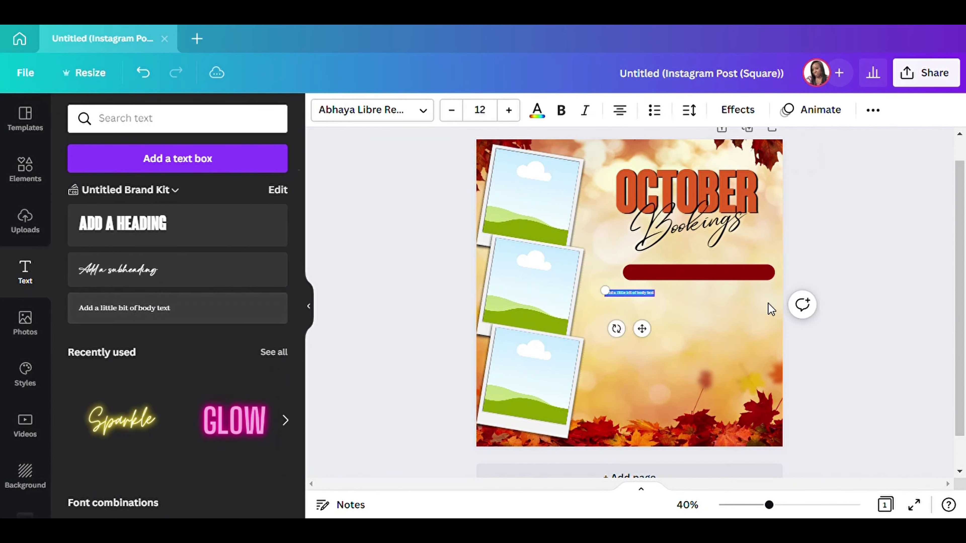
left_click_drag(590, 283, 526, 280)
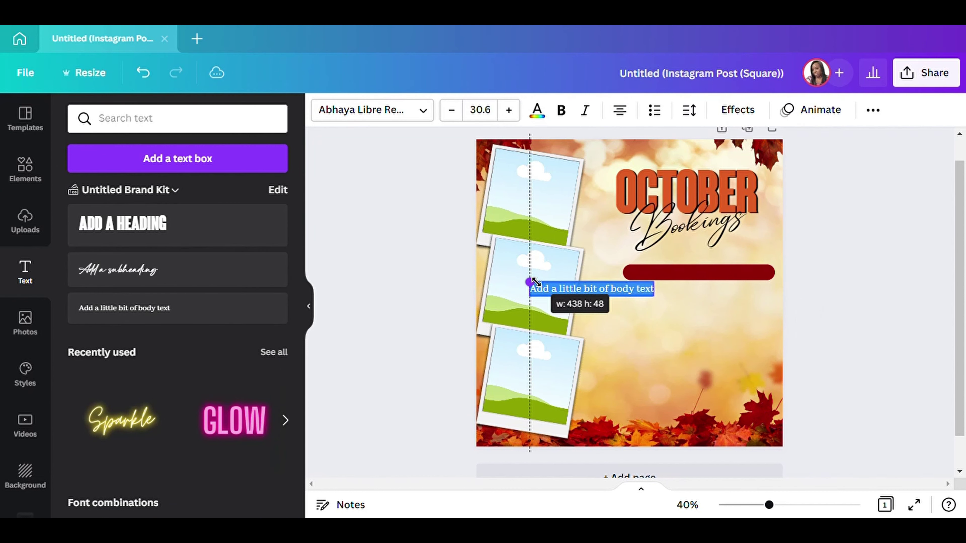
left_click_drag(606, 328, 716, 315)
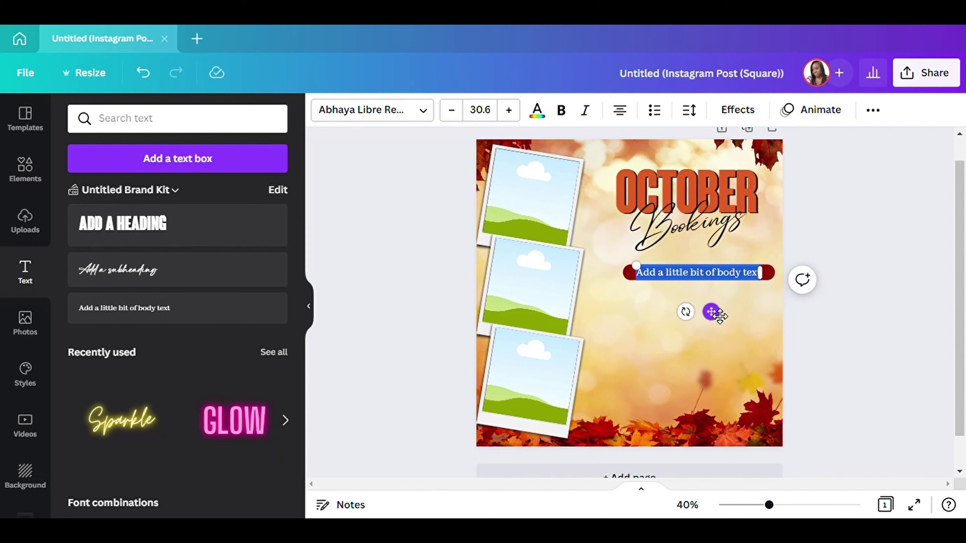
Type the banner text '$10 OFF FOR OCTOBER!!', correcting typos along the way.
type("1")
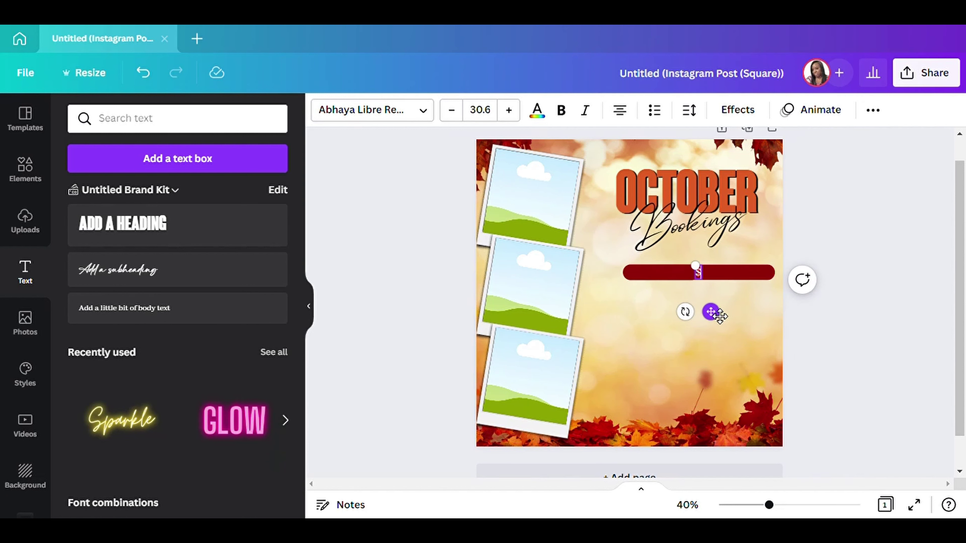
type("10")
key("BackSpace")
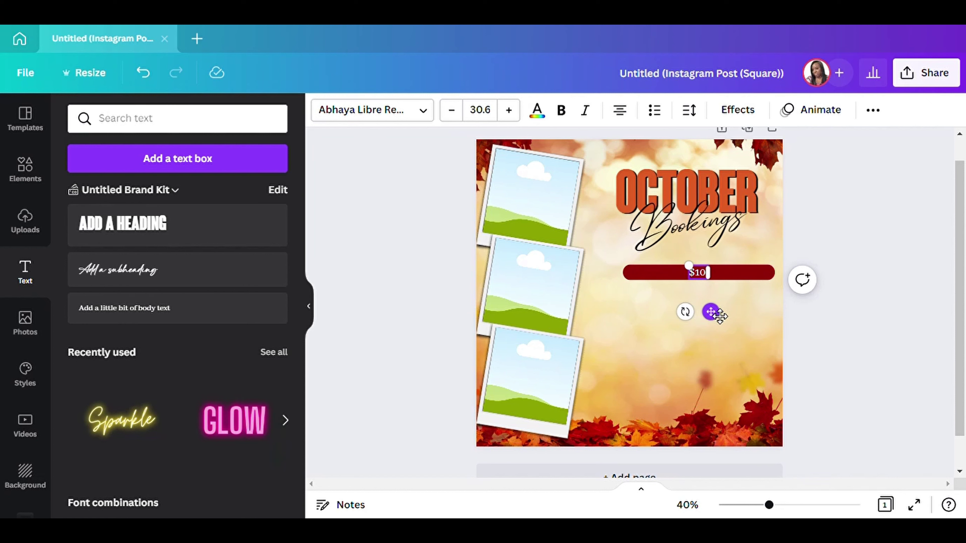
type("off")
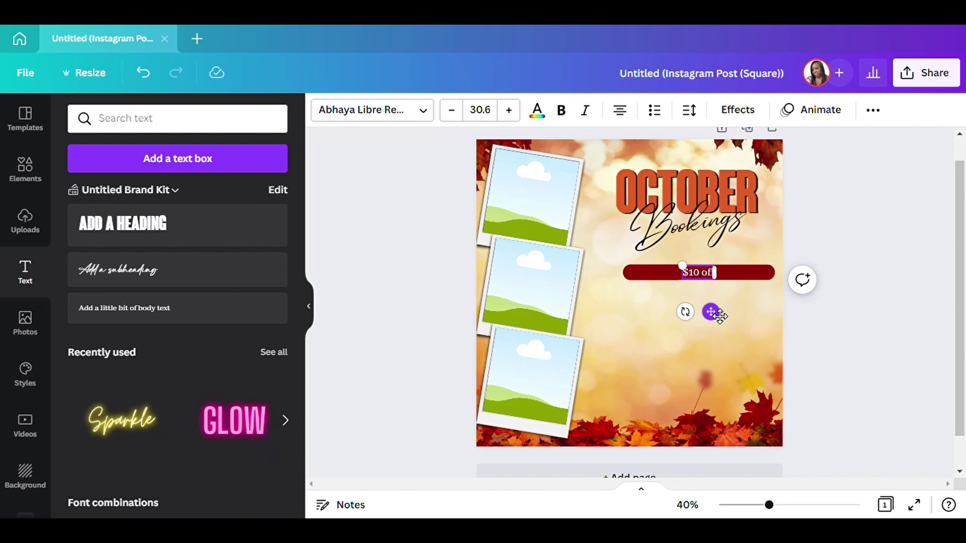
type(" OFF FOR THE MOTH")
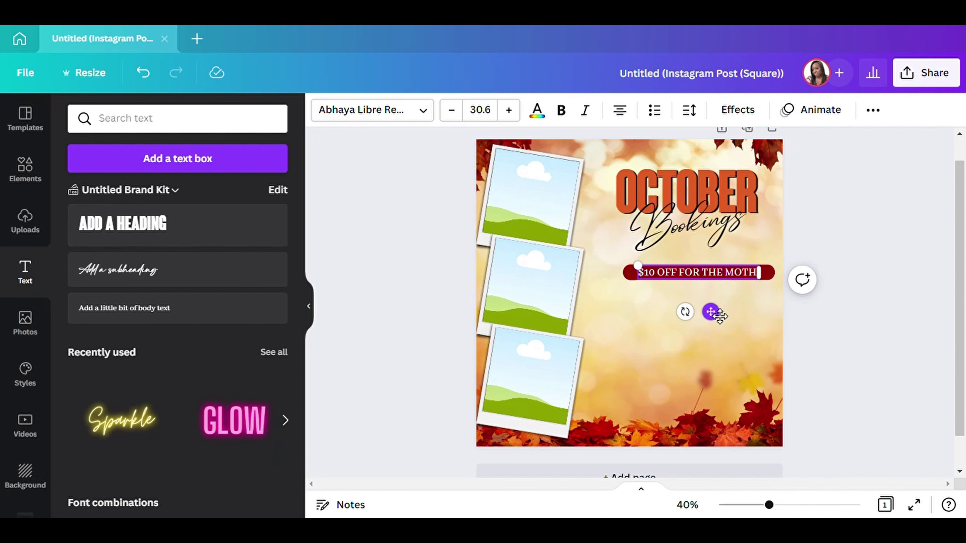
key("BackSpace")
key("BackSpace")
key("BackSpace")
key("BackSpace")
key("BackSpace")
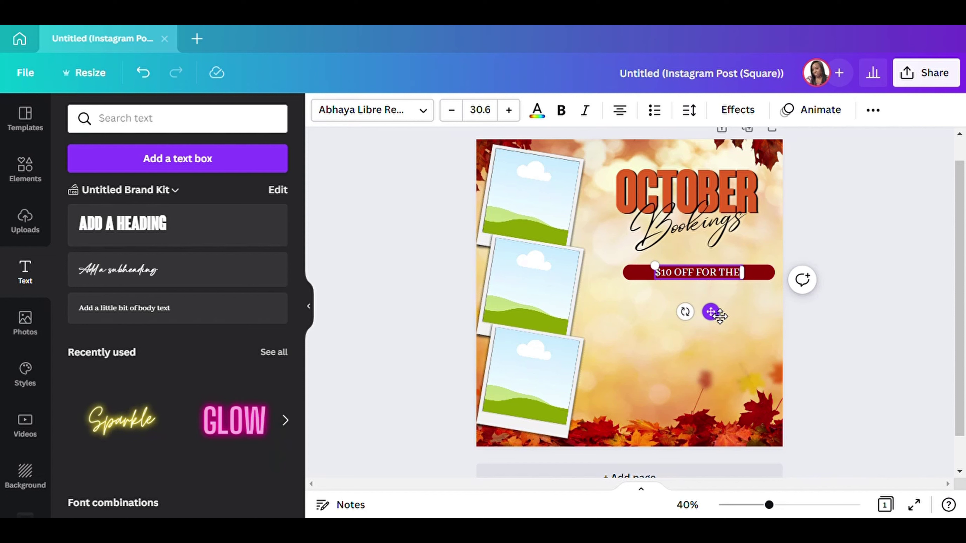
key("BackSpace")
key("BackSpace")
key("BackSpace")
key("BackSpace")
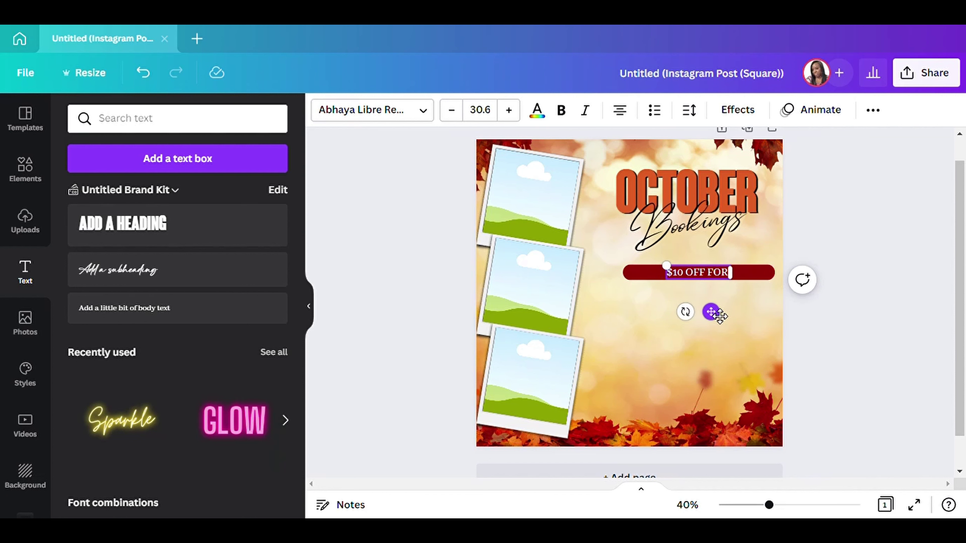
type("OCTOBER")
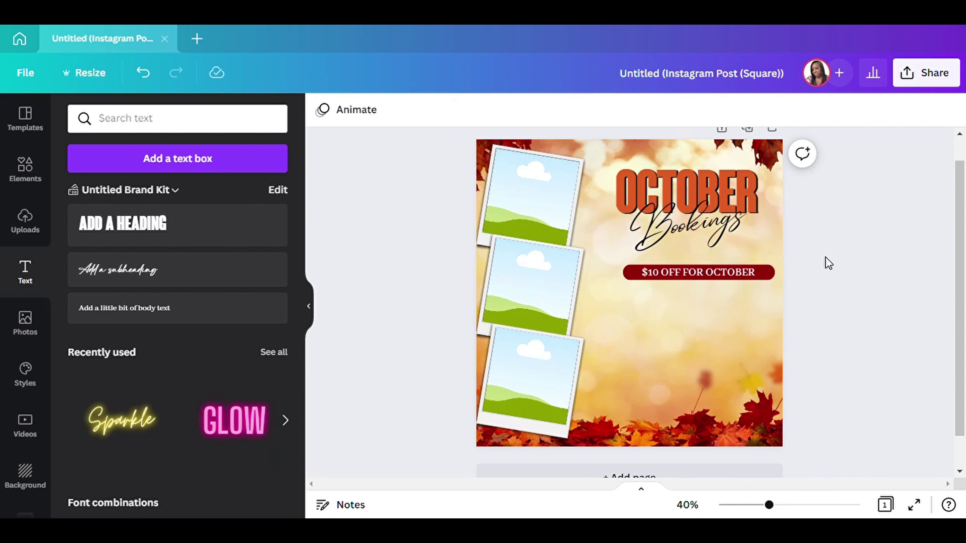
key("ctrl+a")
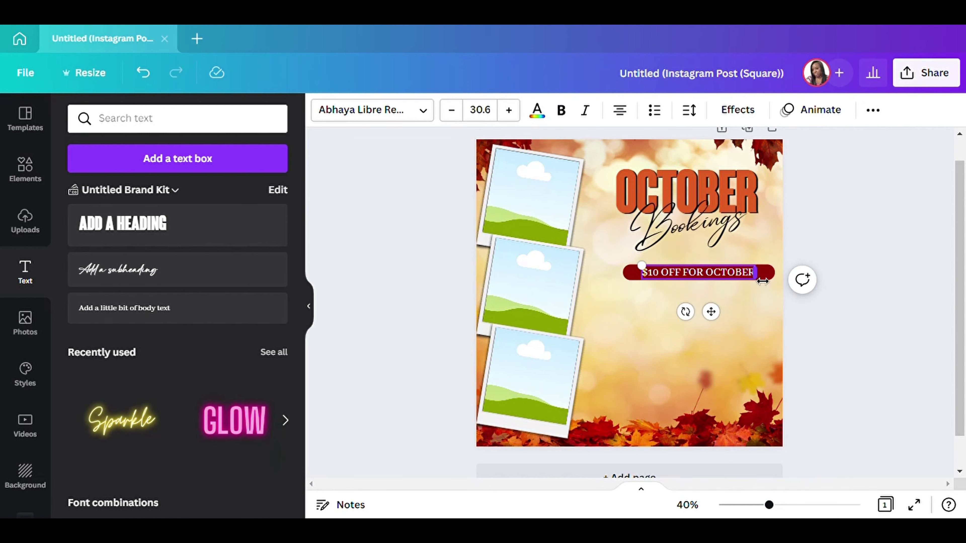
type("!")
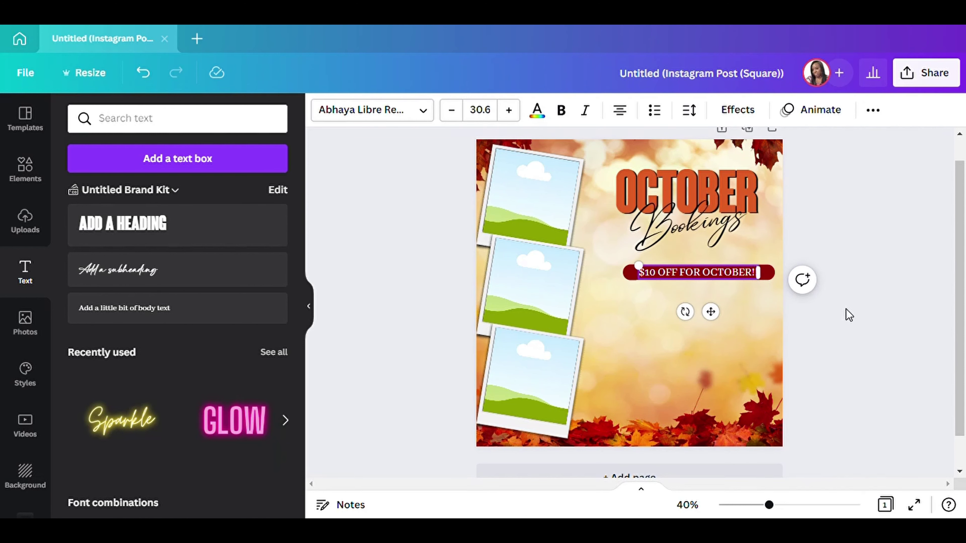
left_click(849, 315)
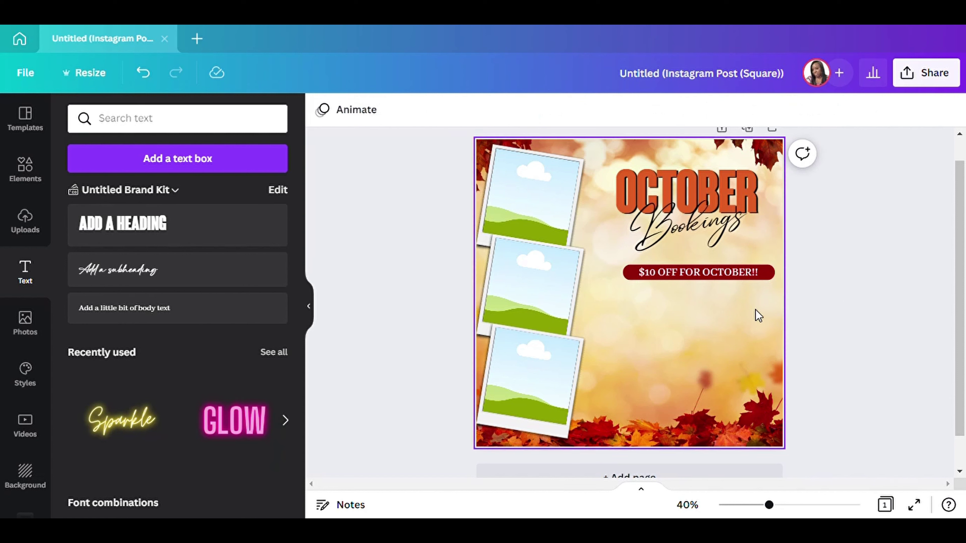
Change the discount bar's background to the burnt orange document colour.
left_click(739, 274)
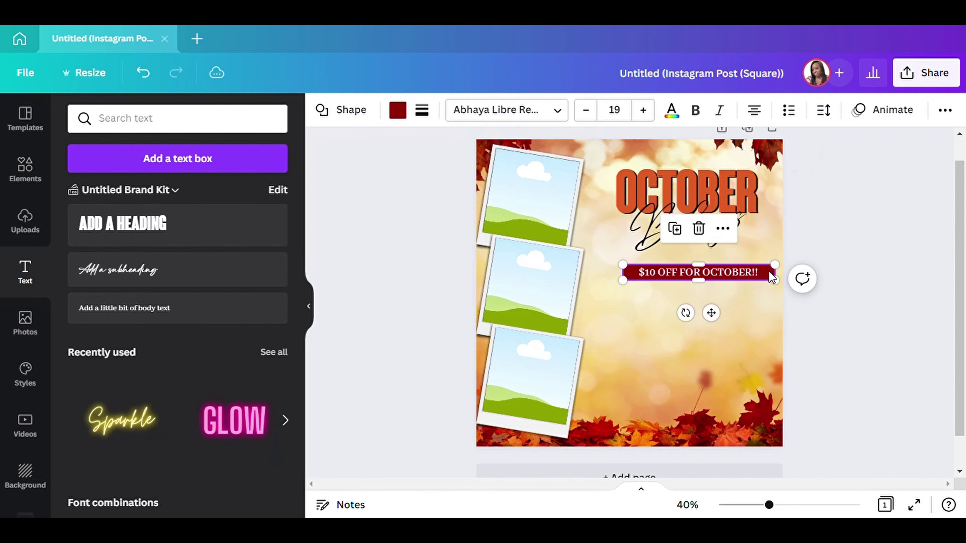
left_click(397, 111)
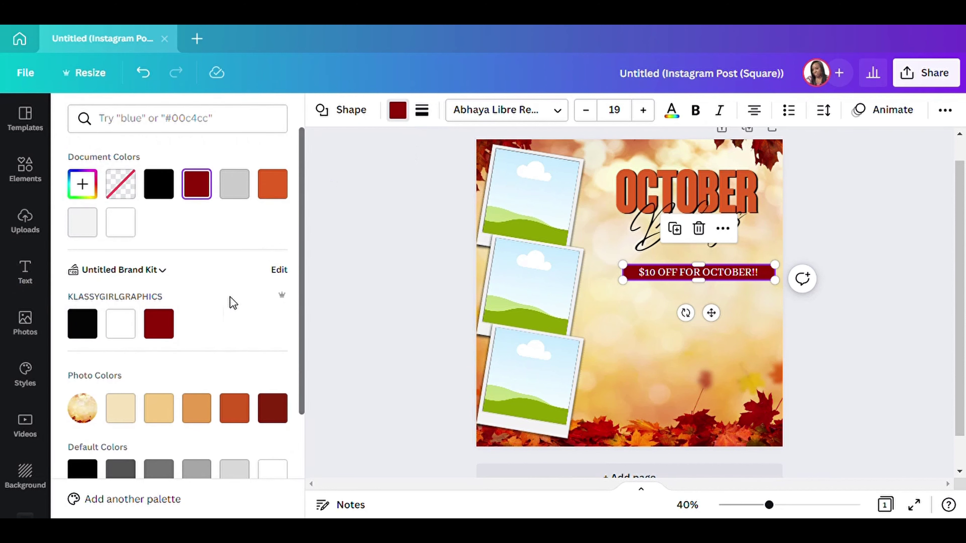
left_click(268, 180)
Turn the '$10 OFF FOR OCTOBER!!' lettering black.
left_click(722, 276)
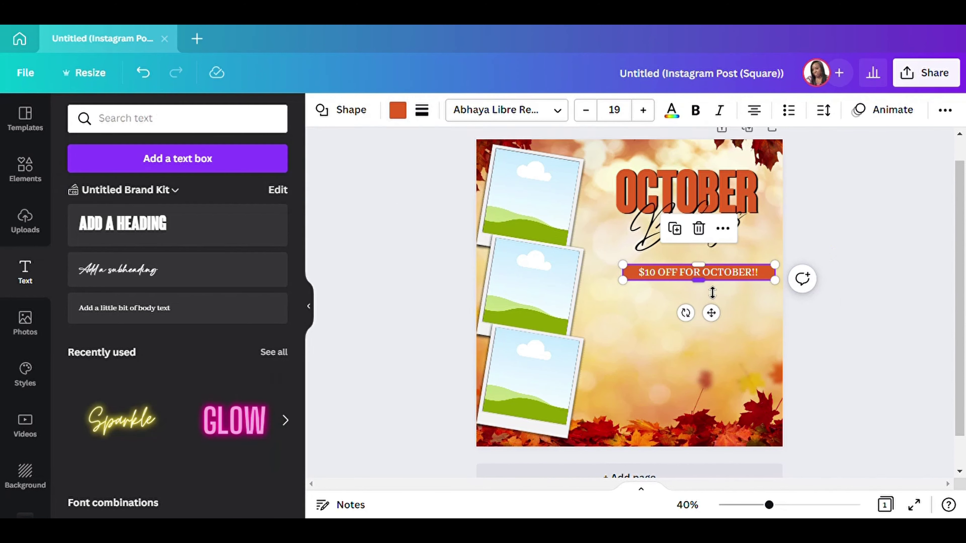
left_click(843, 193)
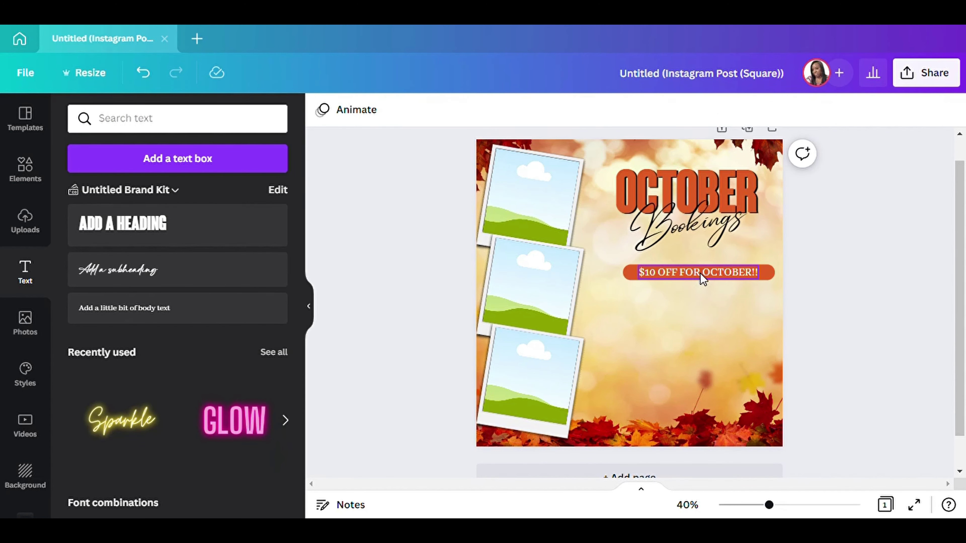
left_click(703, 275)
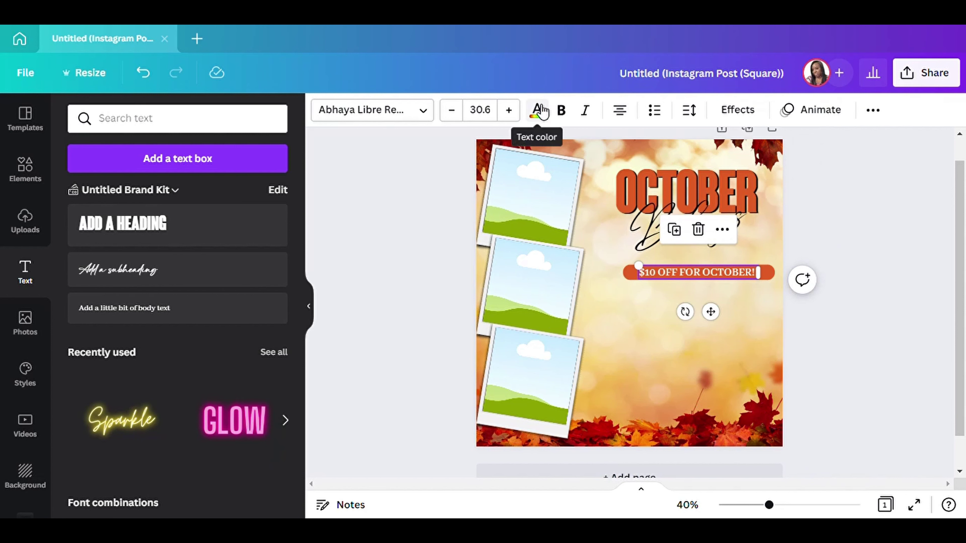
left_click(538, 111)
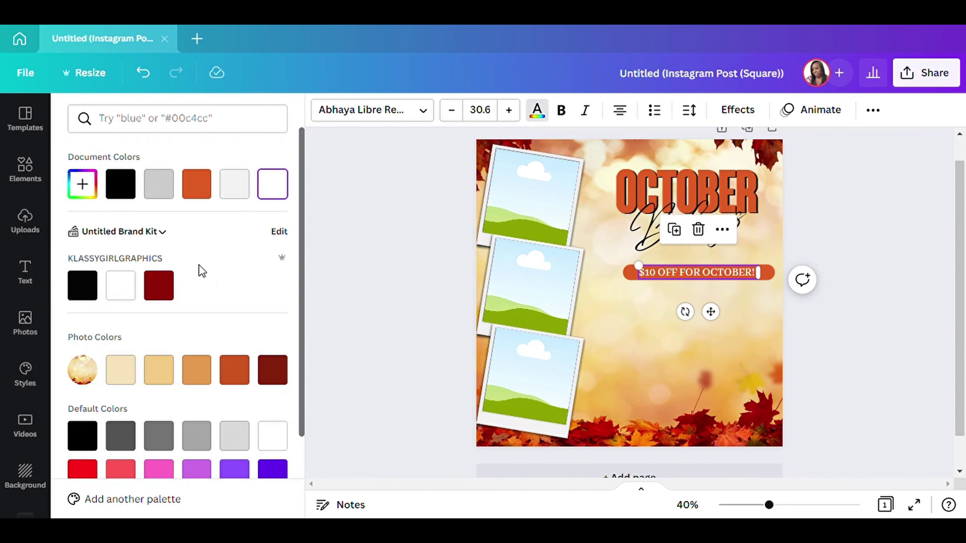
left_click(97, 289)
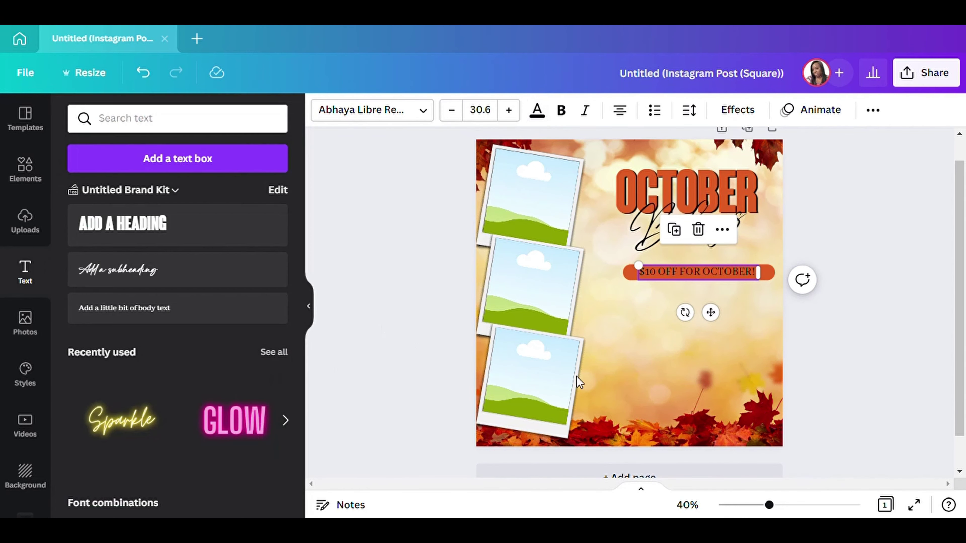
left_click(894, 340)
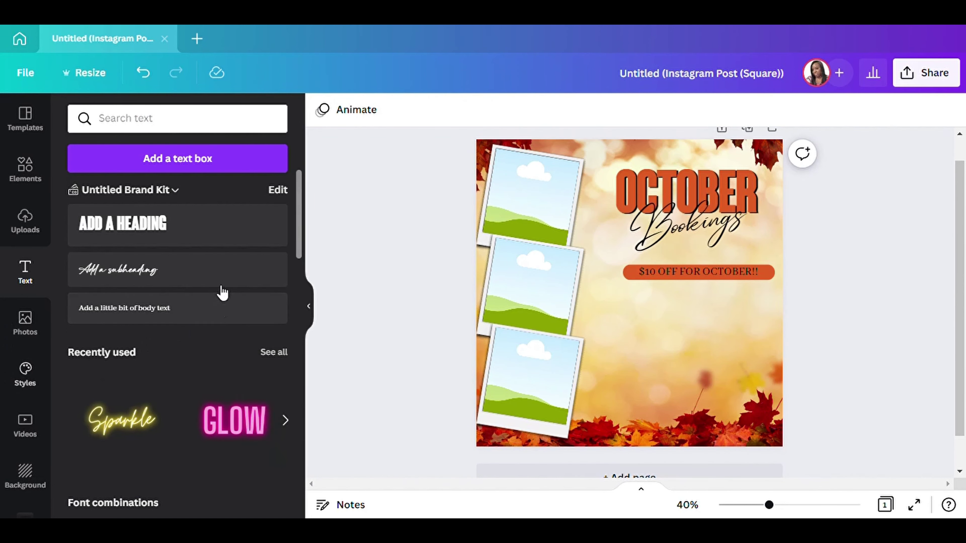
Add the green phone, Instagram and Facebook icons from Recently used, shrinking the phone icon.
left_click(26, 168)
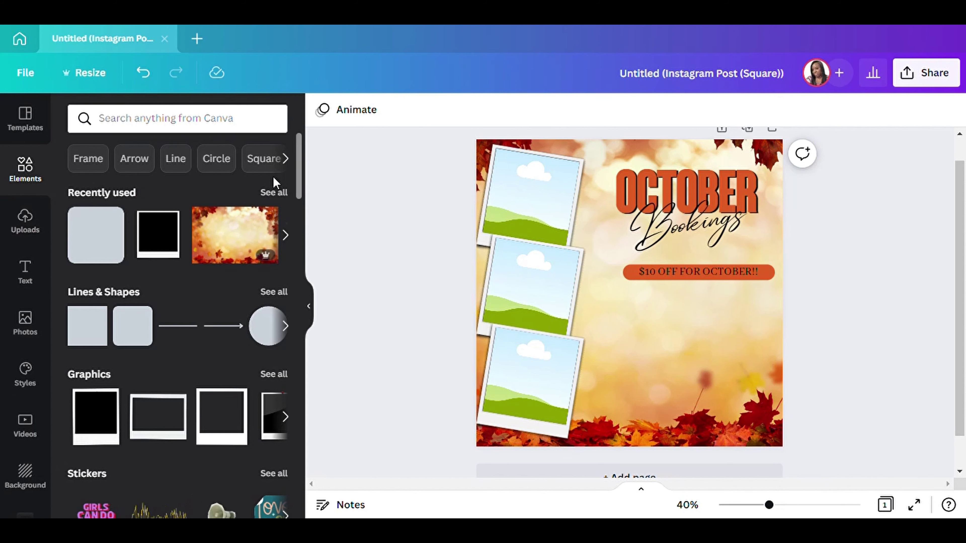
left_click(273, 191)
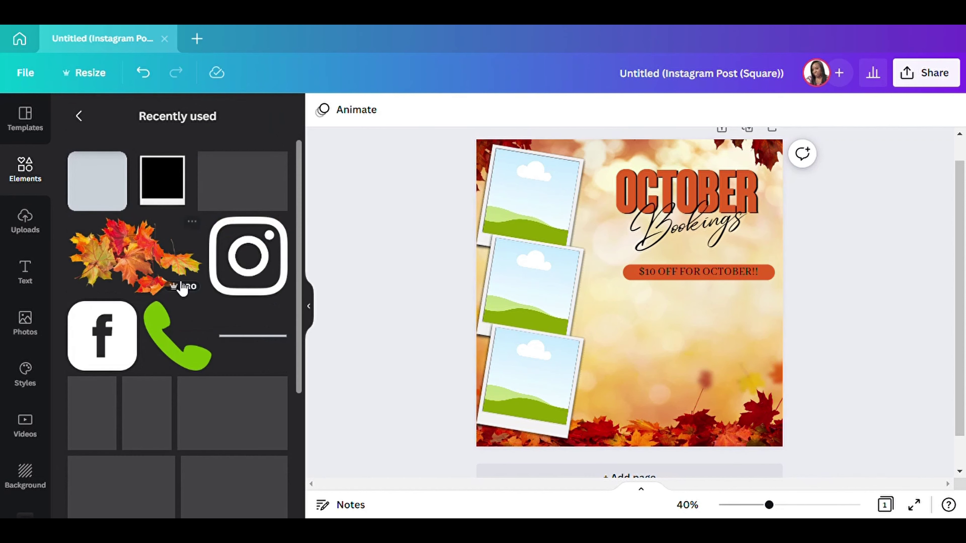
left_click(169, 337)
left_click_drag(568, 233, 656, 356)
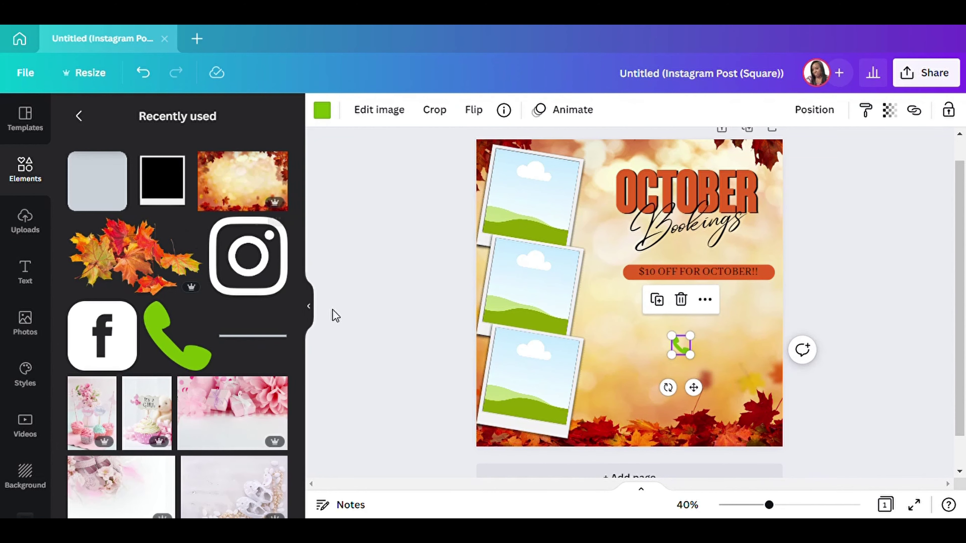
left_click(248, 255)
left_click_drag(605, 287, 623, 369)
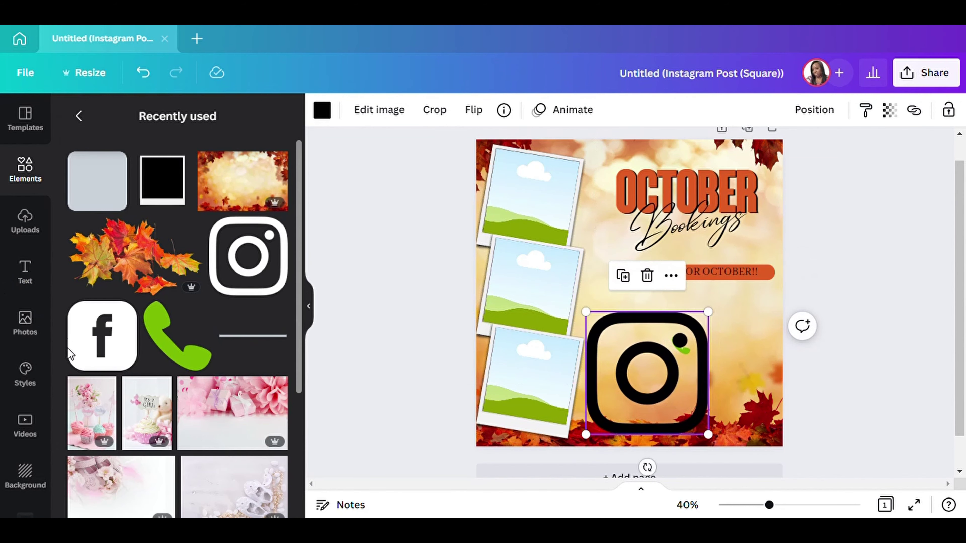
left_click(114, 326)
left_click(309, 307)
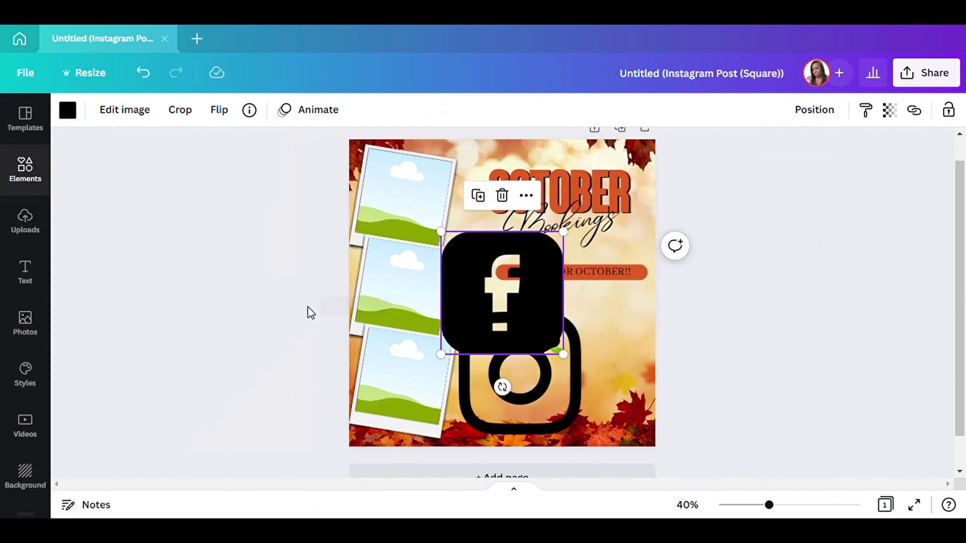
left_click_drag(485, 324, 690, 436)
left_click_drag(494, 380, 409, 412)
Place the phone icon under the banner, then shrink and stack Instagram and Facebook beneath it.
left_click(555, 346)
left_click_drag(567, 396, 533, 359)
left_click(519, 313)
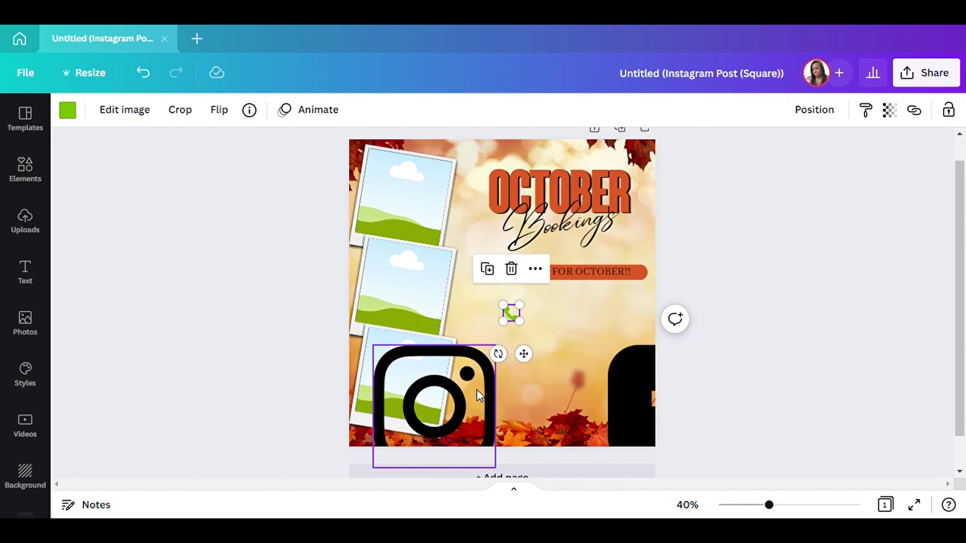
left_click(483, 378)
left_click_drag(483, 378, 465, 404)
left_click_drag(472, 453, 532, 388)
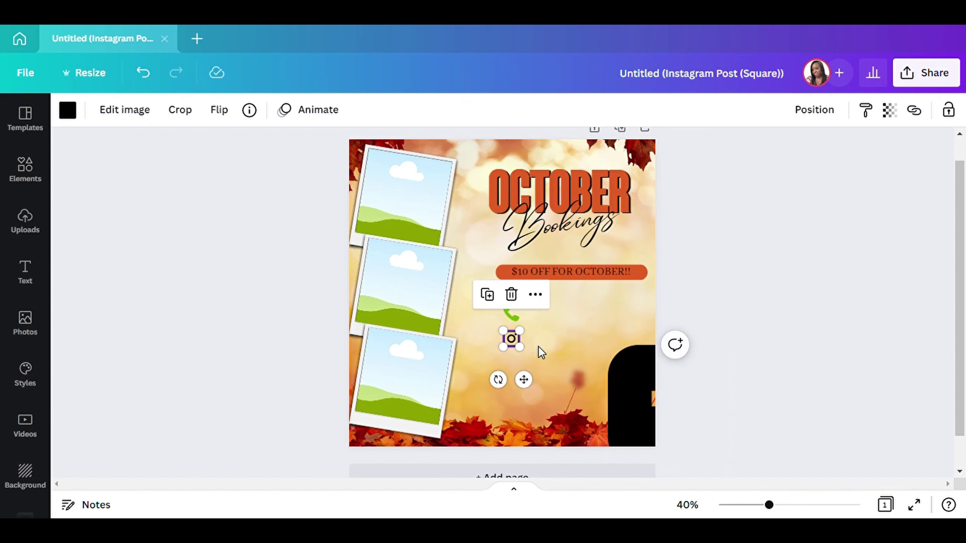
left_click(768, 308)
left_click_drag(637, 395, 491, 389)
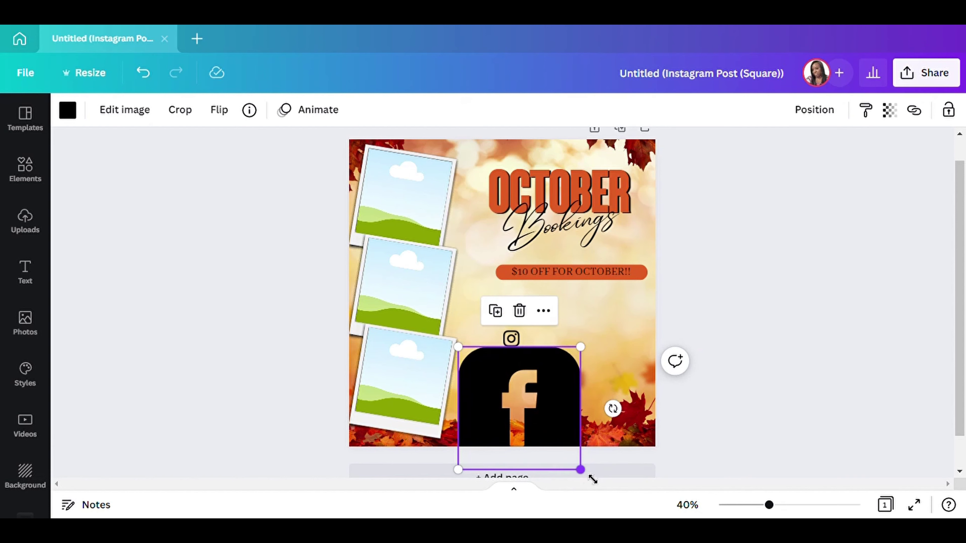
left_click_drag(592, 480, 533, 411)
Recolour the phone icon black to match the Instagram and Facebook icons.
key("ctrl+v")
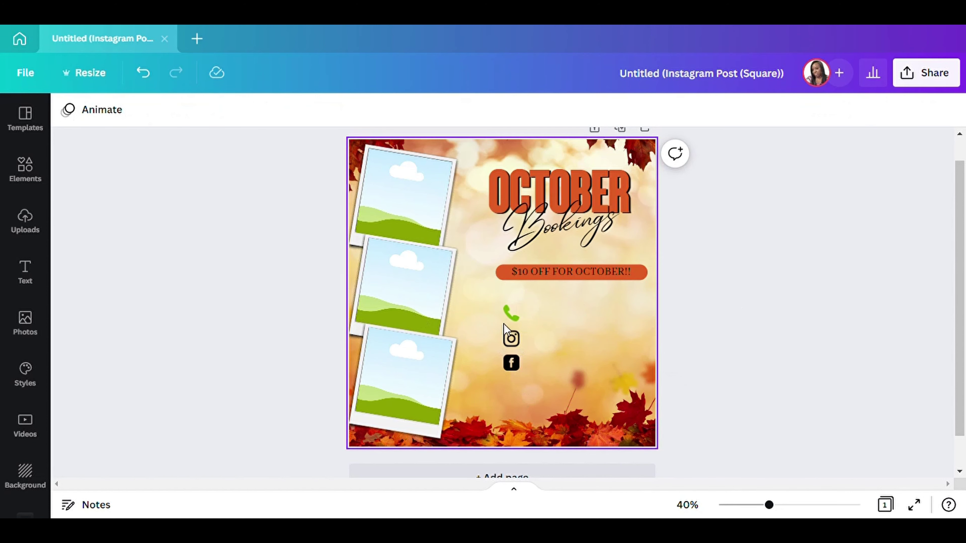
left_click(511, 311)
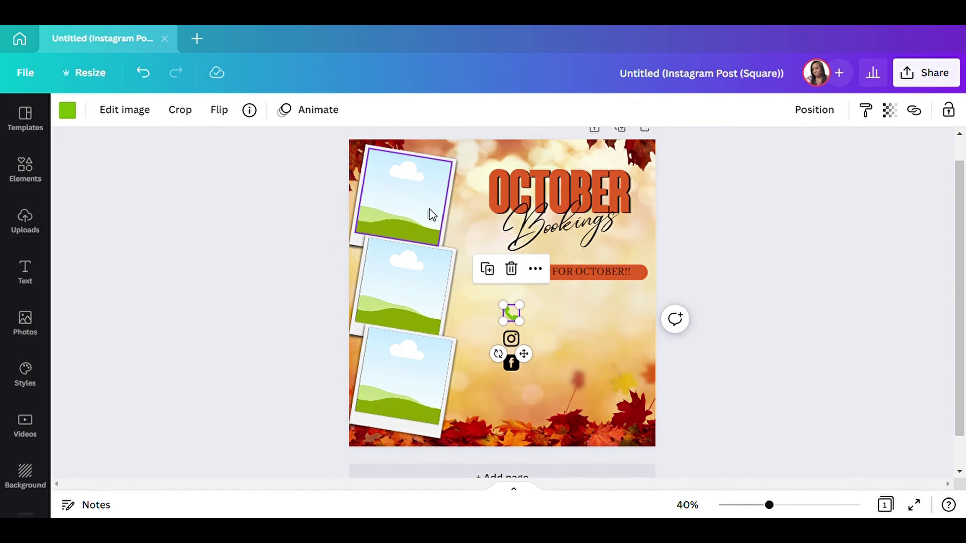
left_click(67, 111)
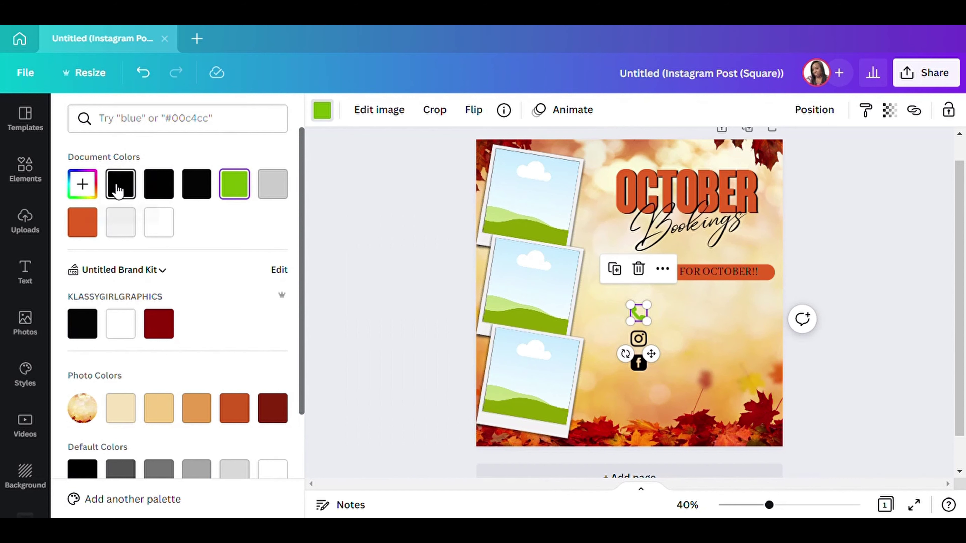
left_click(82, 324)
key("Escape")
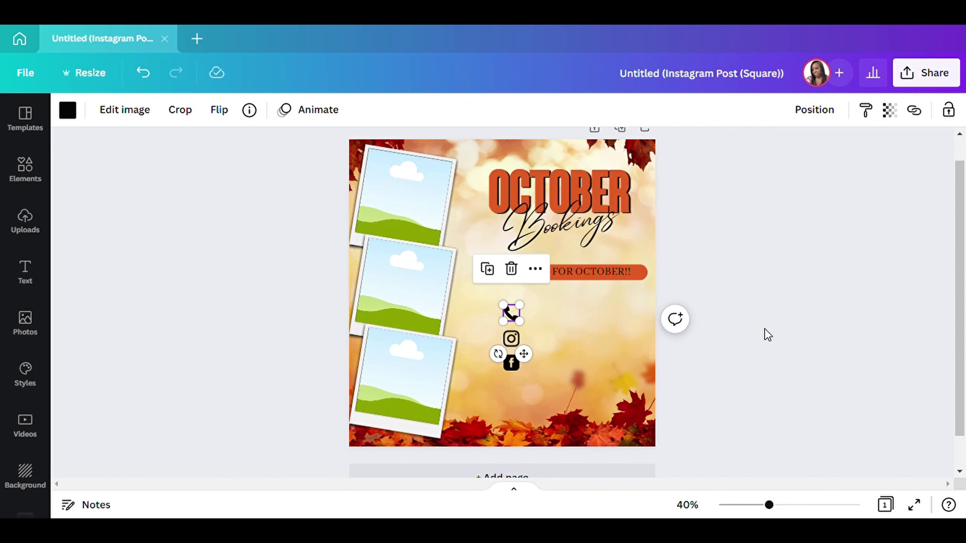
left_click(760, 262)
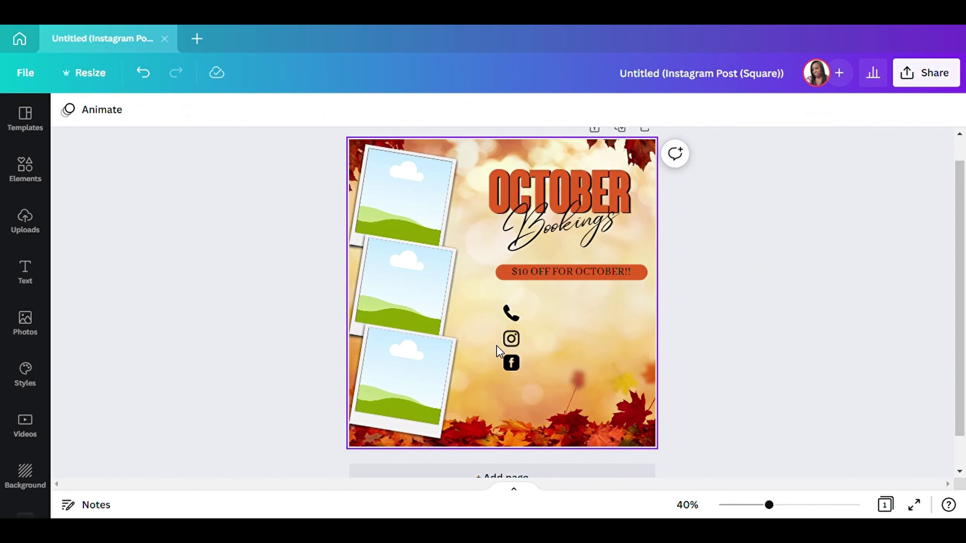
Nudge the phone icon down and the Facebook icon up for even spacing.
left_click(511, 316)
left_click_drag(512, 317, 513, 321)
left_click(512, 369)
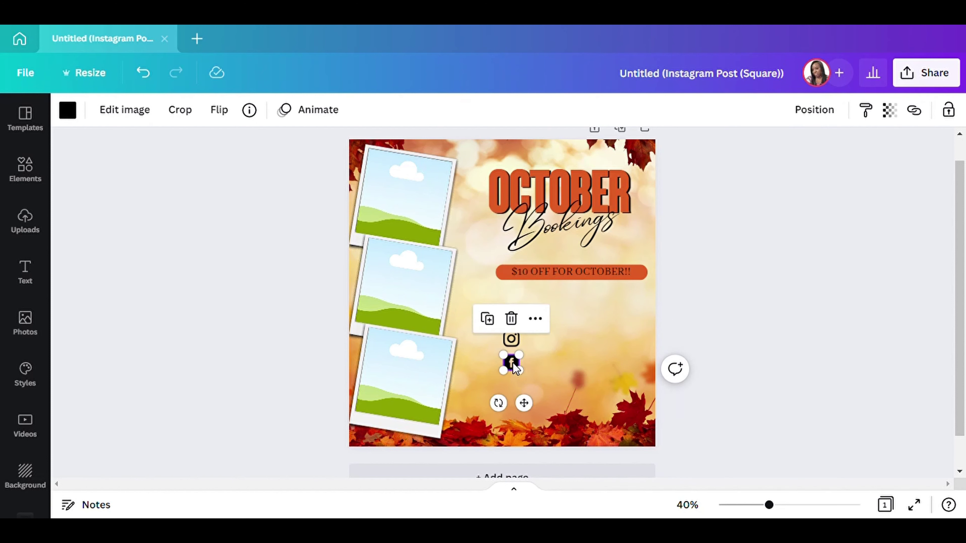
left_click_drag(512, 362, 517, 359)
left_click(734, 338)
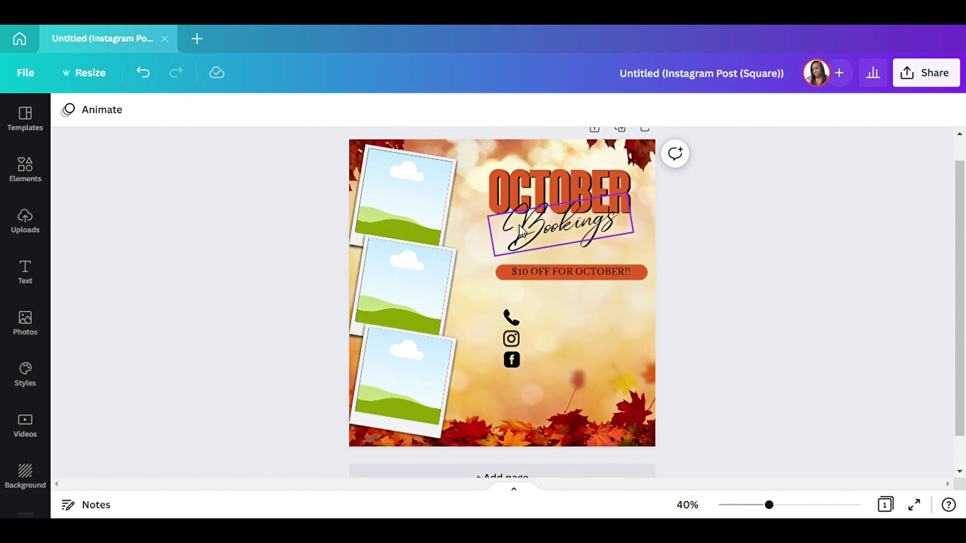
Duplicate the discount text and retype the copy as a placeholder phone number beside the phone icon.
left_click(555, 267)
left_click(551, 229)
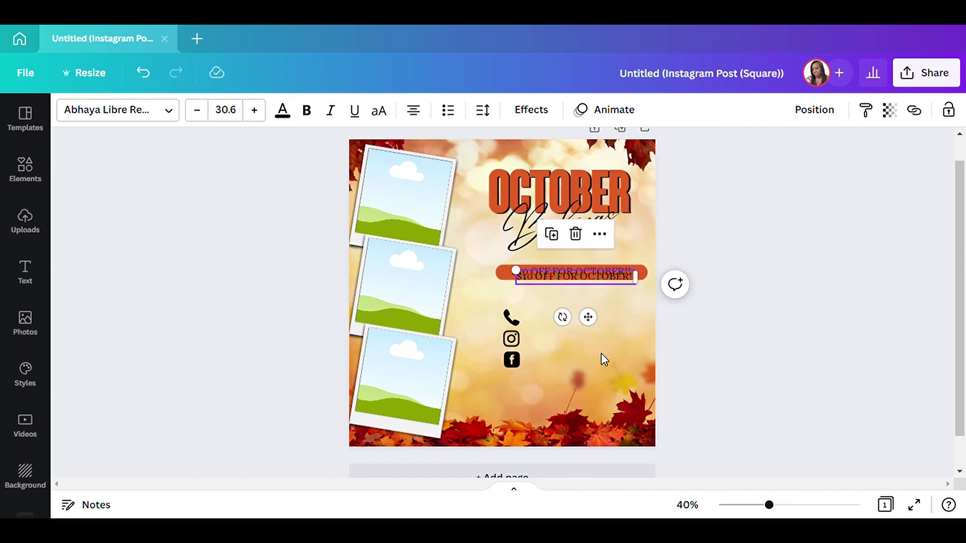
left_click_drag(594, 319, 594, 362)
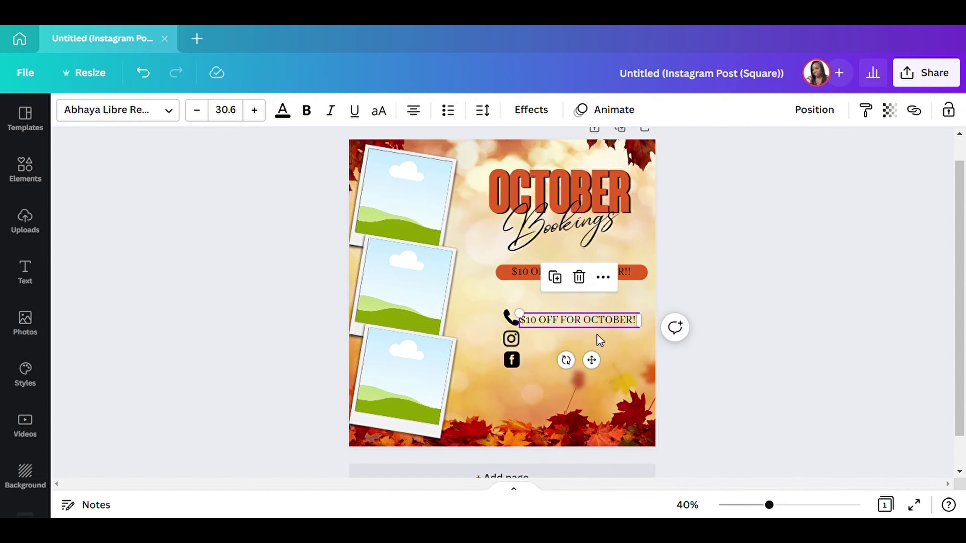
double_click(607, 324)
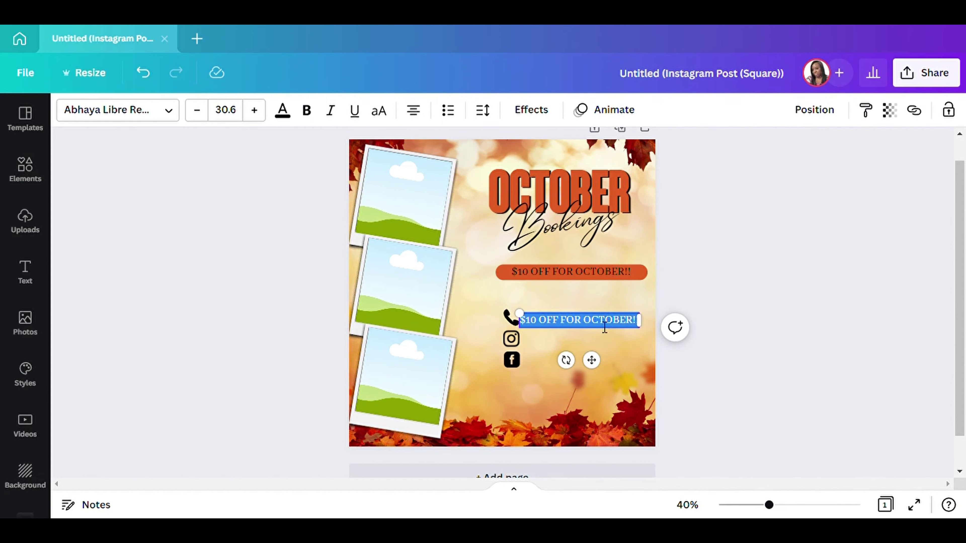
key("BackSpace")
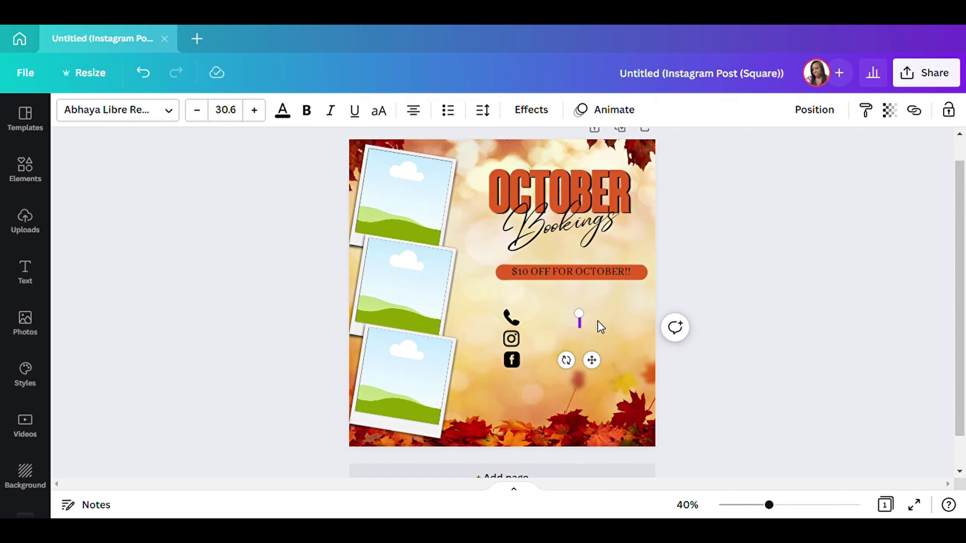
type("(888) 888")
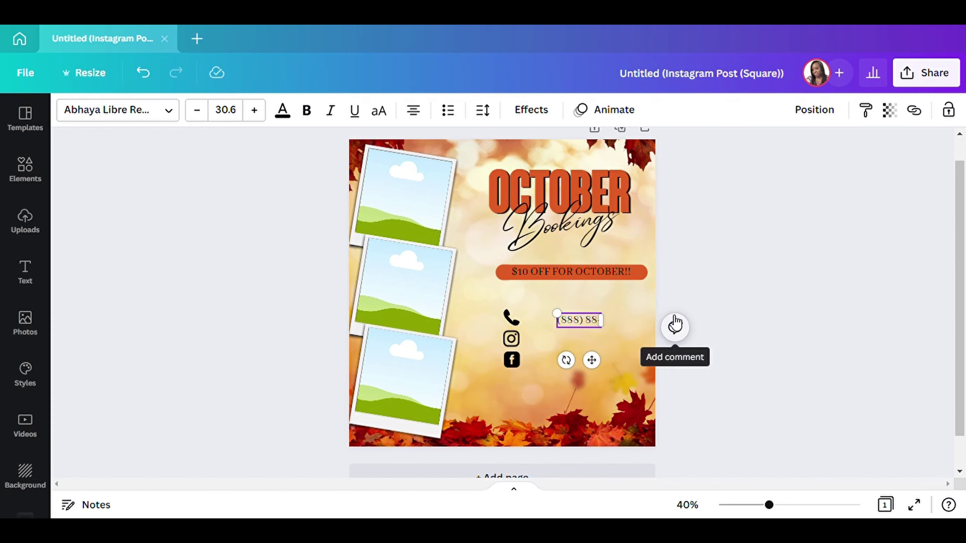
type("-888")
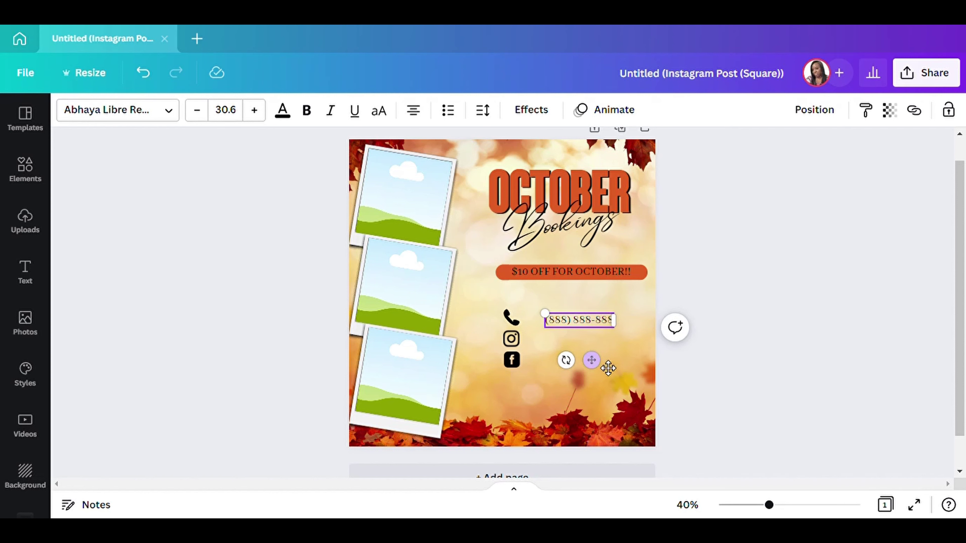
left_click_drag(592, 360, 575, 367)
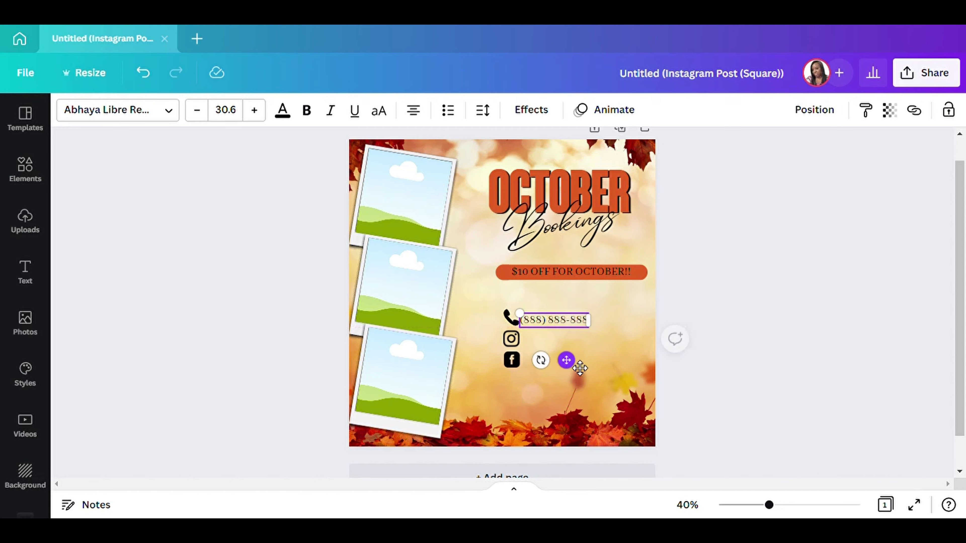
Copy the phone number beside the Instagram icon and remove the extra copies.
left_click(568, 320)
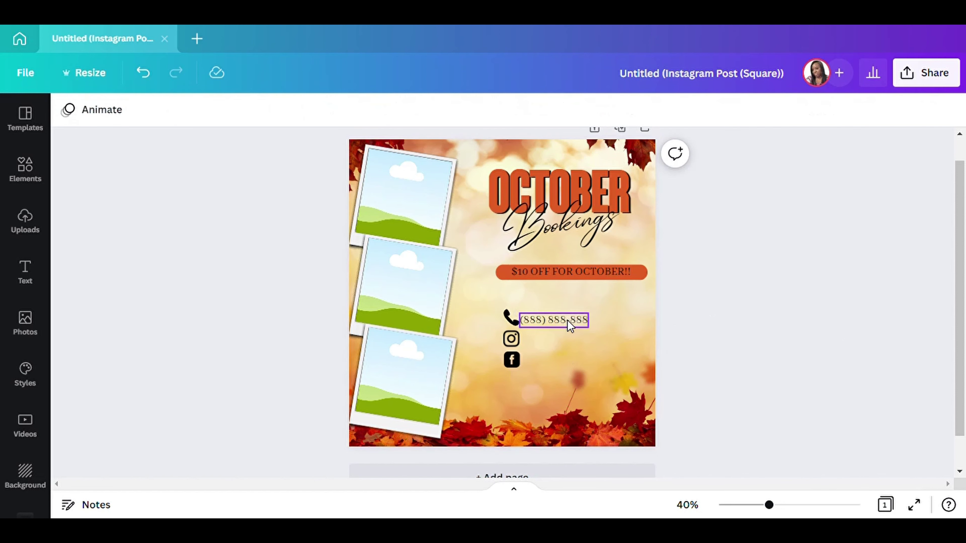
left_click_drag(569, 364, 578, 409)
left_click(530, 314)
left_click(530, 314)
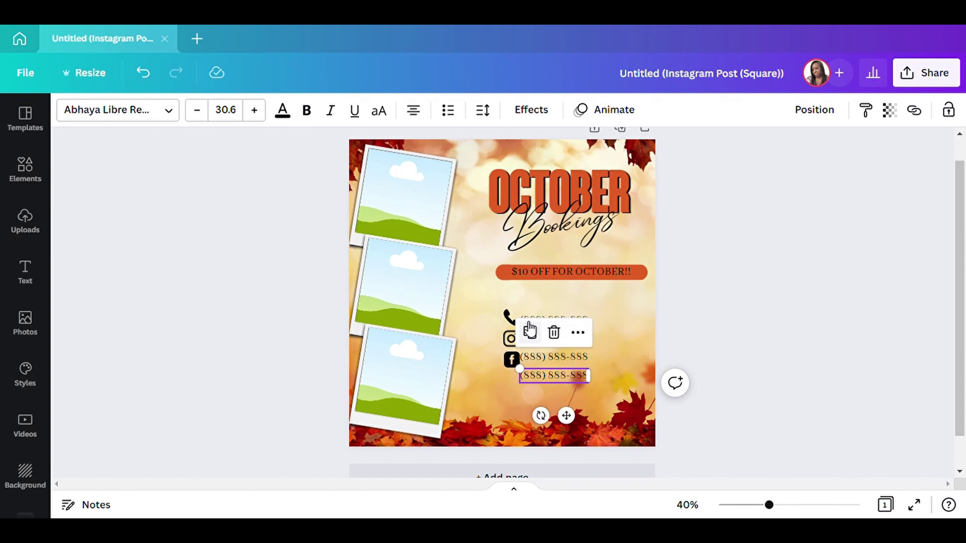
left_click(554, 332)
left_click(546, 361)
left_click(555, 316)
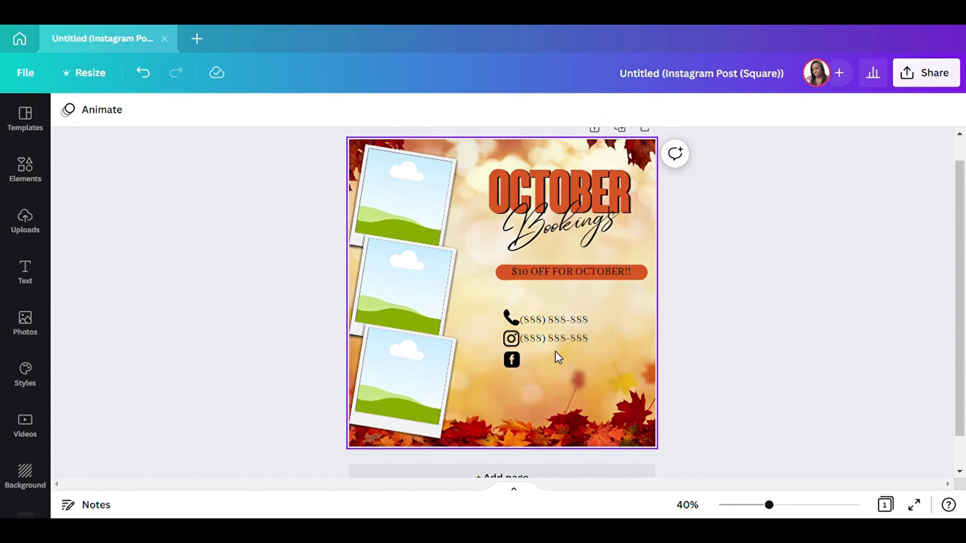
left_click(558, 339)
left_click(565, 342)
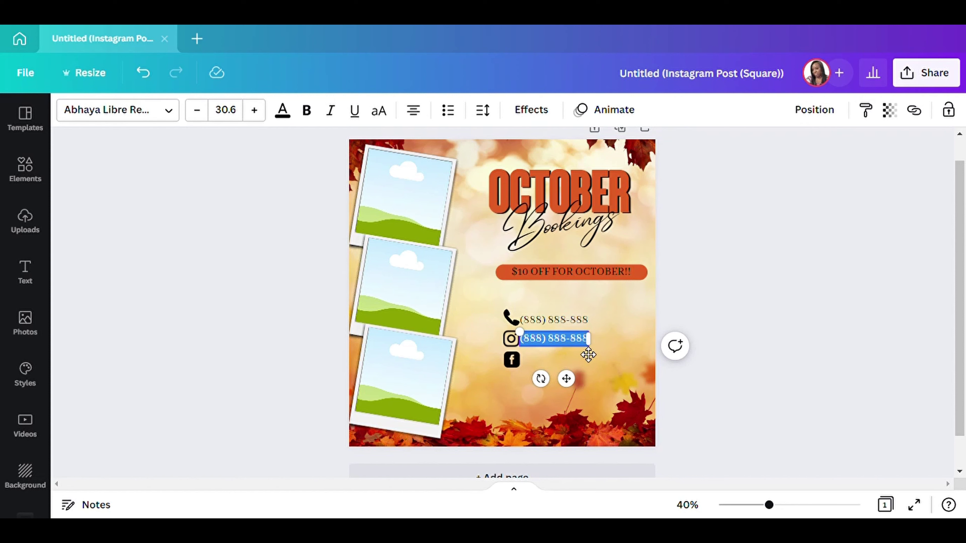
type("@SOC")
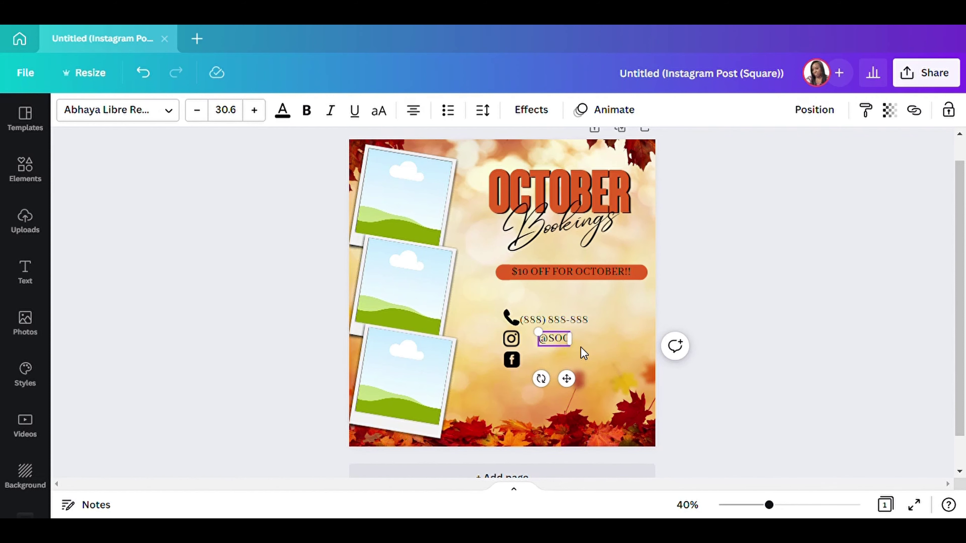
type("IALMEDIA")
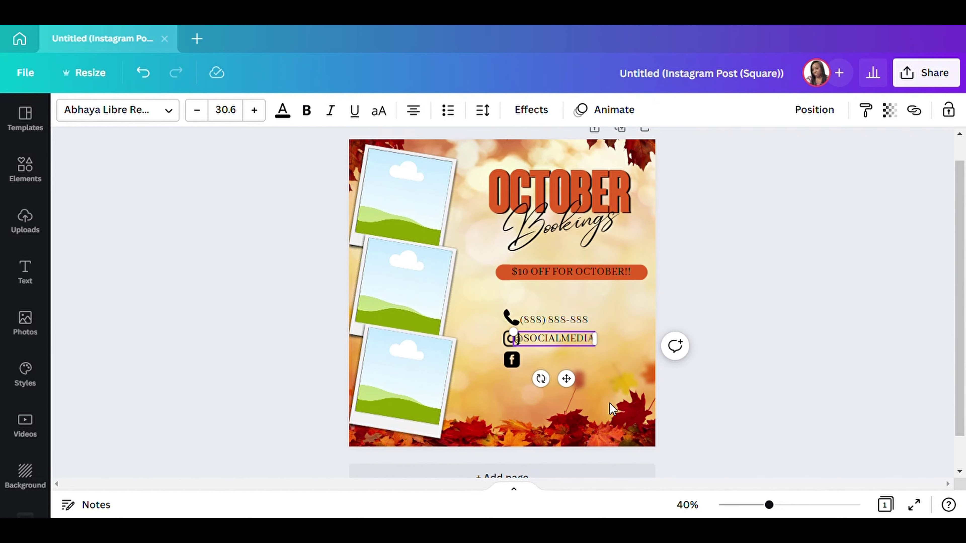
left_click_drag(578, 388, 586, 386)
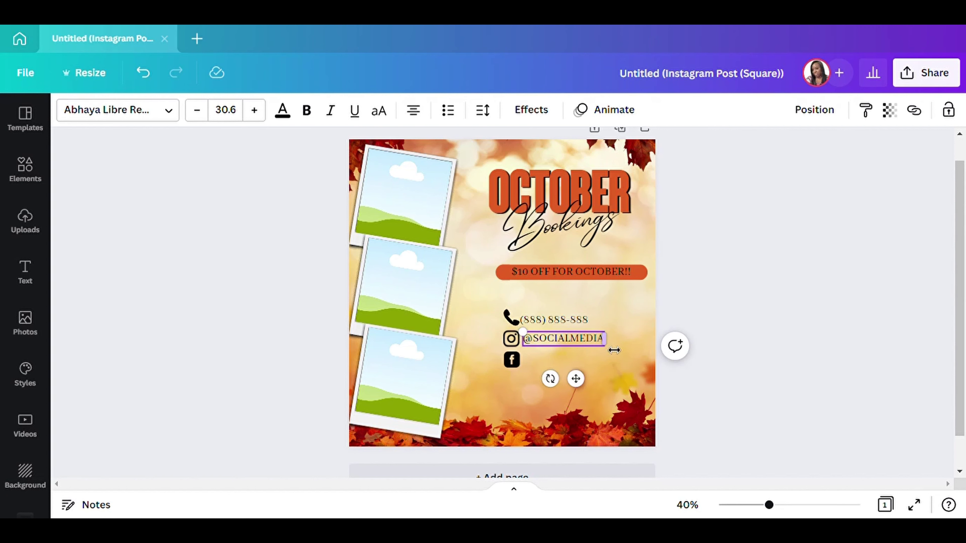
left_click(734, 290)
left_click(563, 339)
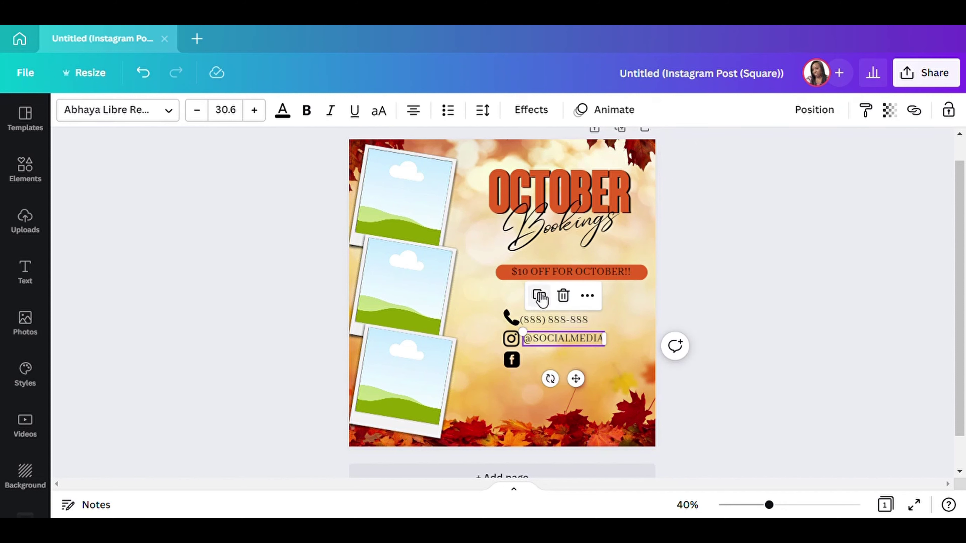
left_click_drag(588, 383, 586, 402)
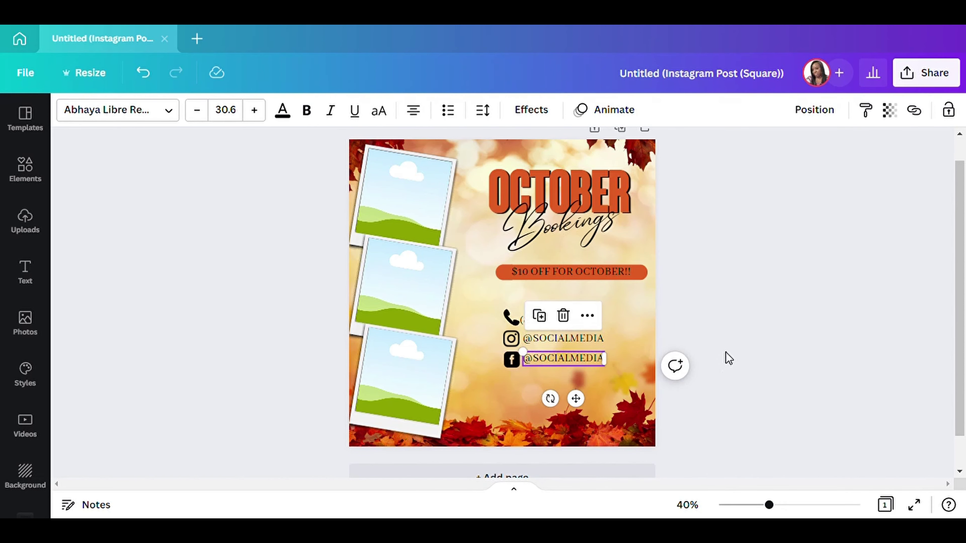
left_click(787, 321)
left_click(540, 322)
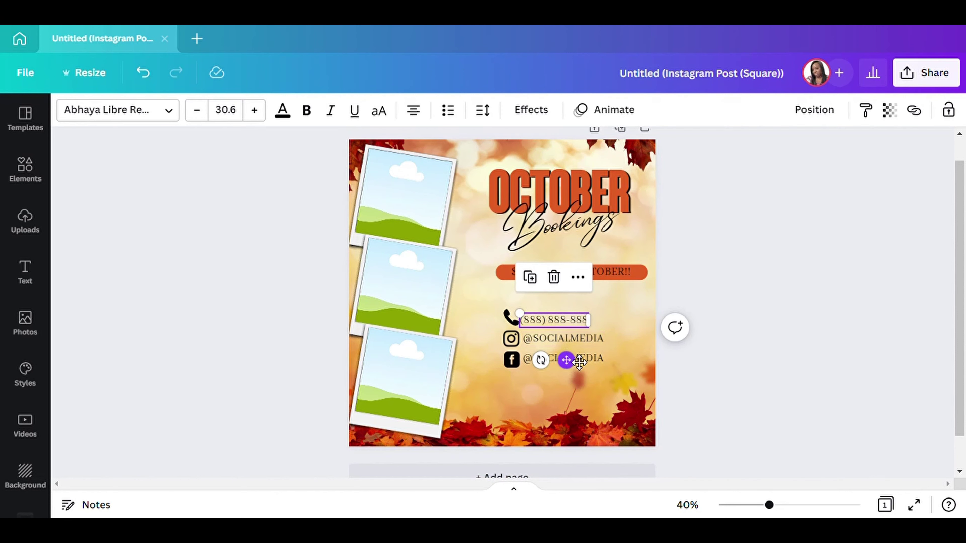
left_click_drag(578, 371, 583, 371)
left_click(841, 292)
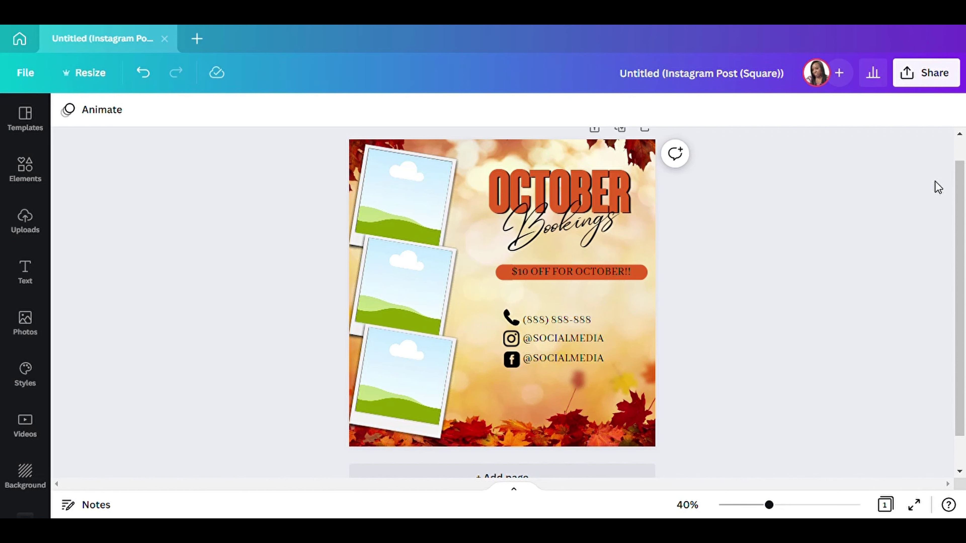
Drag nail photos from Uploads onto the page, undoing the one that replaced the leaf background.
left_click(29, 223)
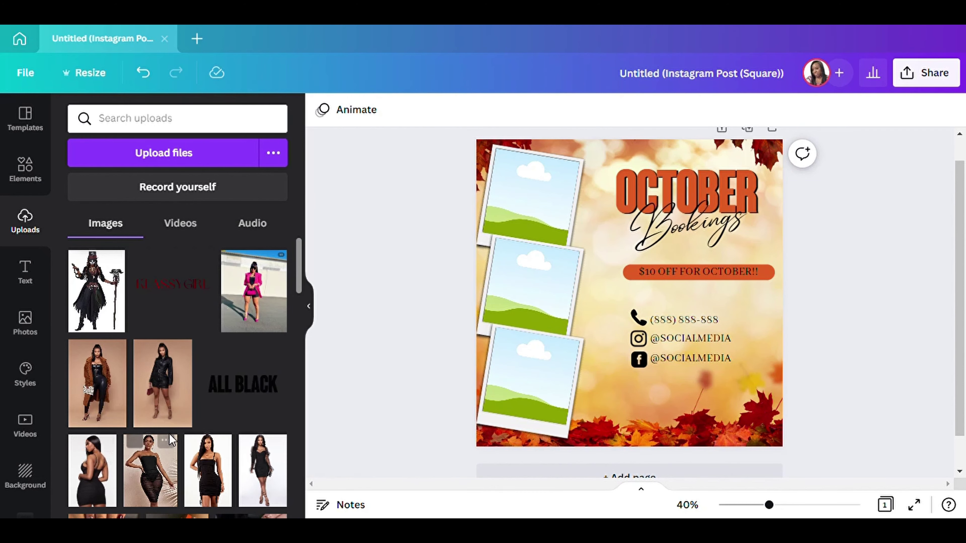
scroll(224, 336, "down", 10)
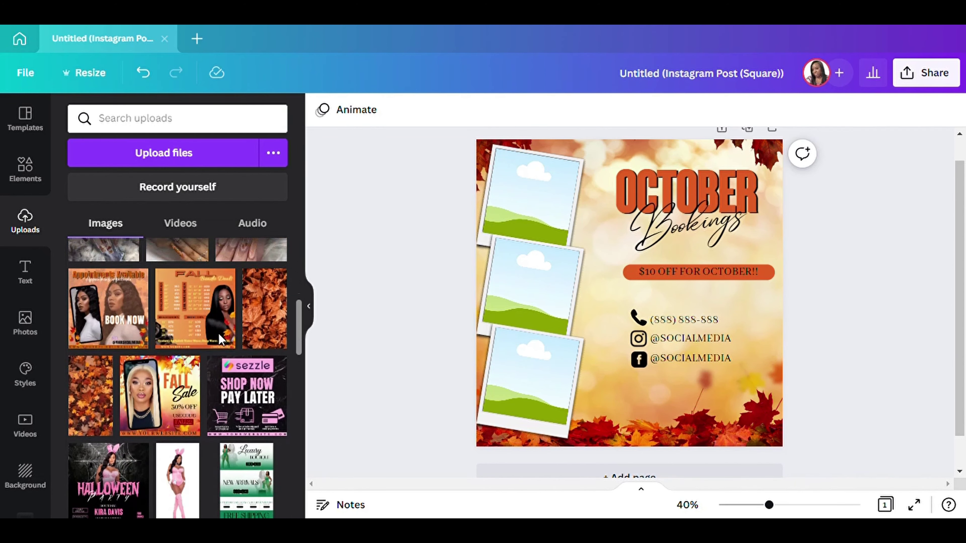
scroll(152, 300, "up", 2)
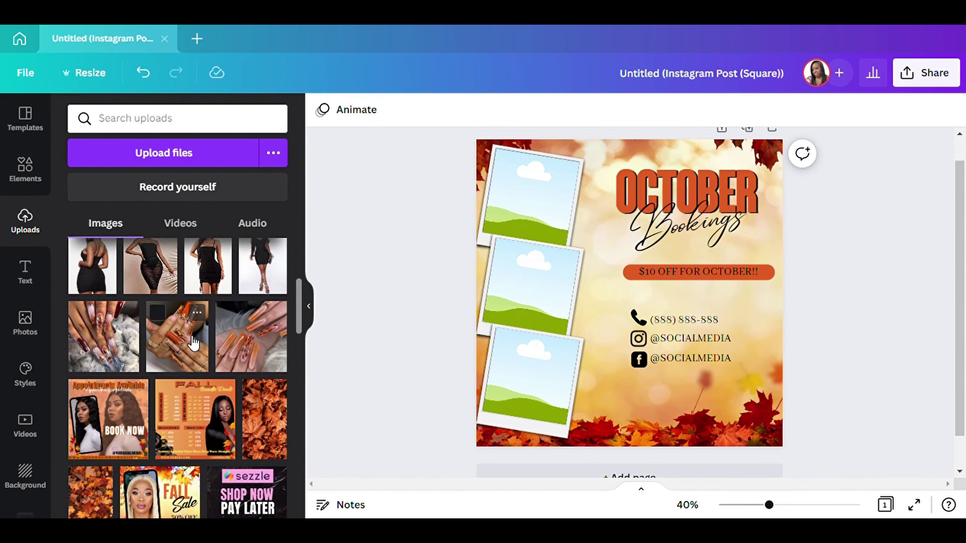
scroll(171, 323, "down", 2)
scroll(90, 355, "up", 2)
left_click_drag(294, 305, 300, 311)
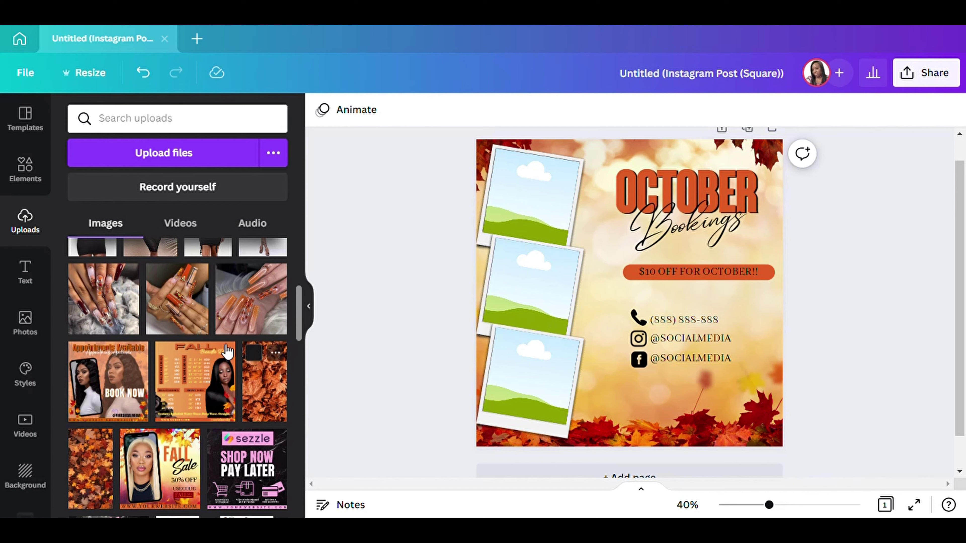
left_click_drag(252, 310, 693, 345)
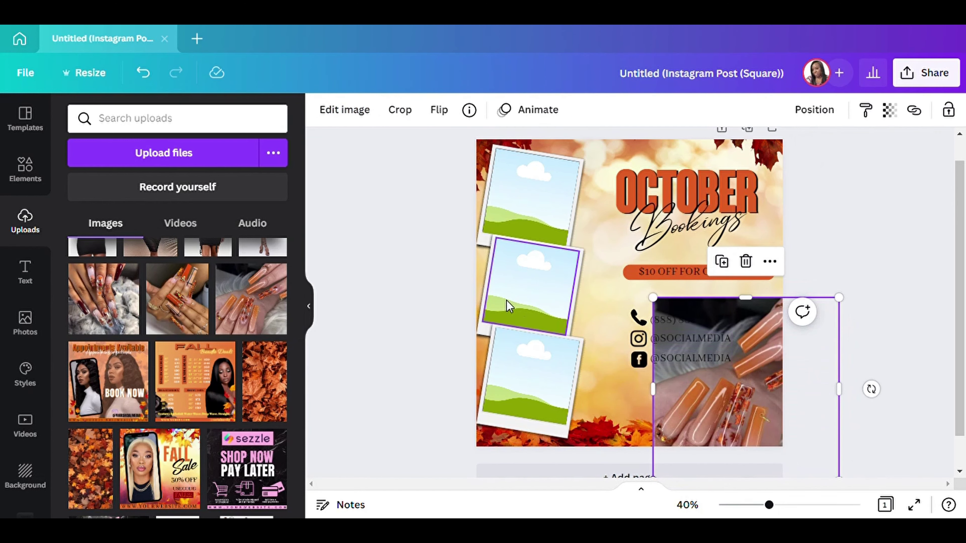
left_click_drag(177, 301, 620, 196)
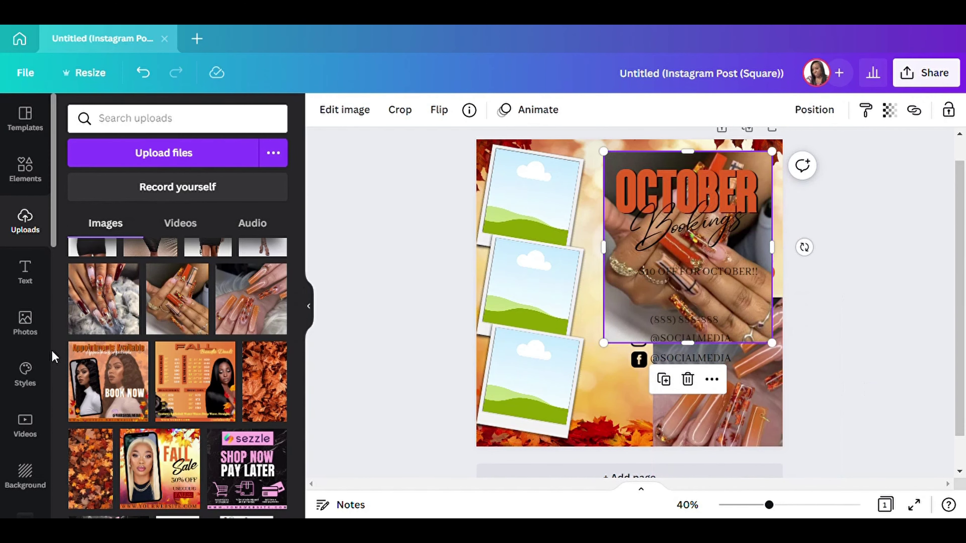
left_click_drag(103, 298, 637, 420)
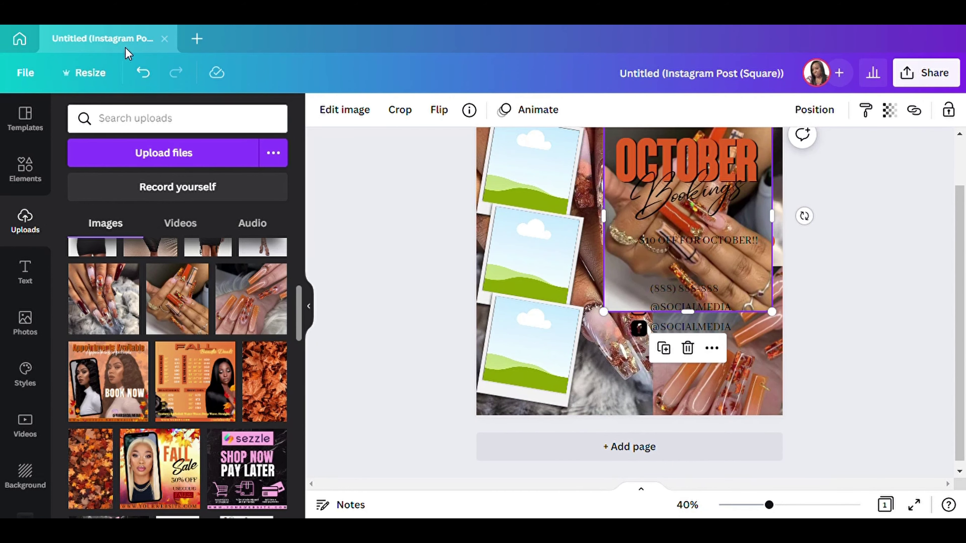
left_click(143, 73)
Drop nail photos into the top and middle polaroid frames.
left_click(309, 305)
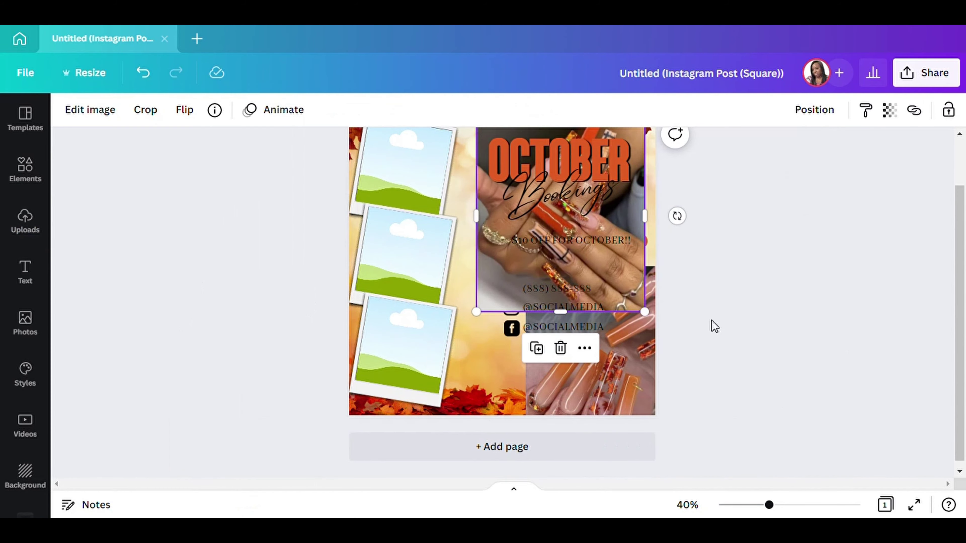
left_click_drag(623, 223, 444, 145)
left_click(630, 362)
left_click_drag(630, 362, 376, 260)
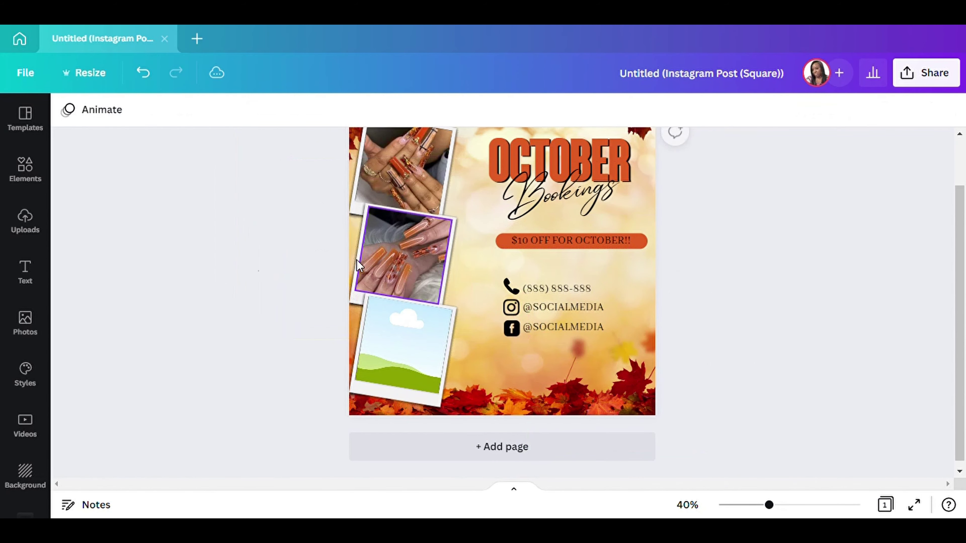
Fill the bottom polaroid frame with another uploaded nail photo.
left_click(25, 169)
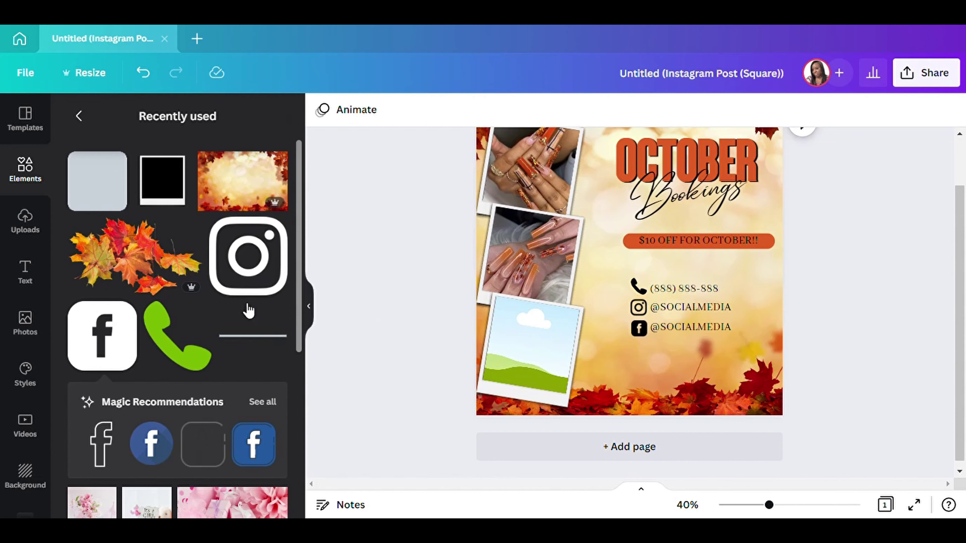
scroll(248, 308, "down", 5)
left_click(25, 220)
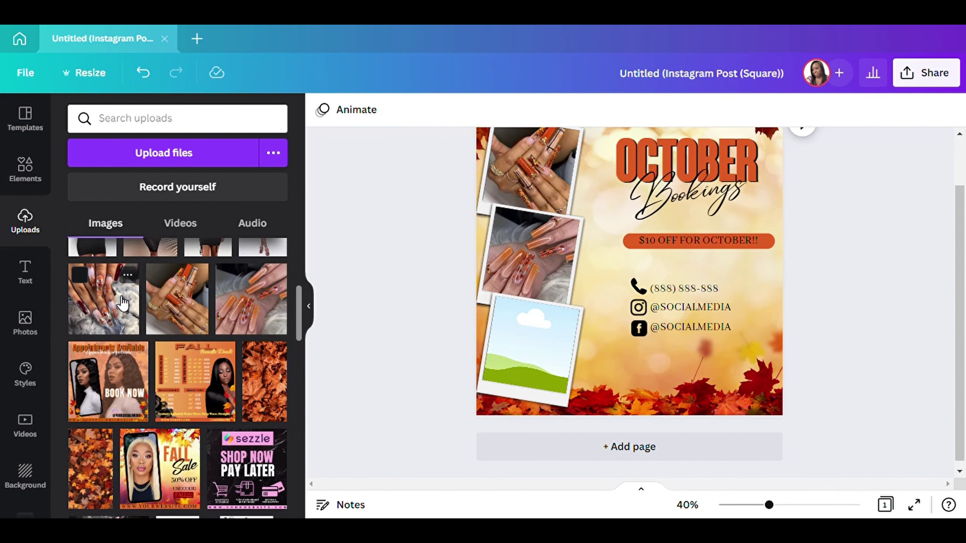
left_click_drag(122, 305, 562, 354)
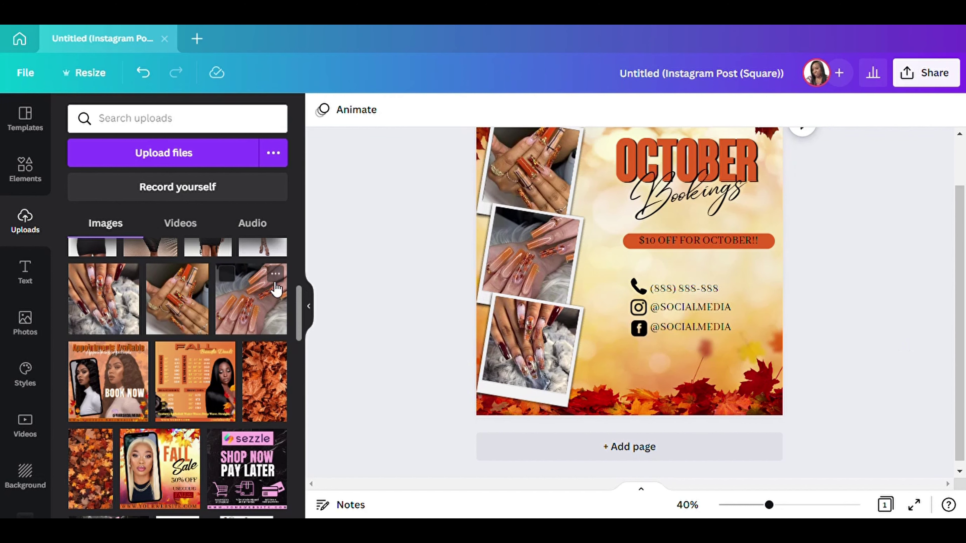
left_click(312, 309)
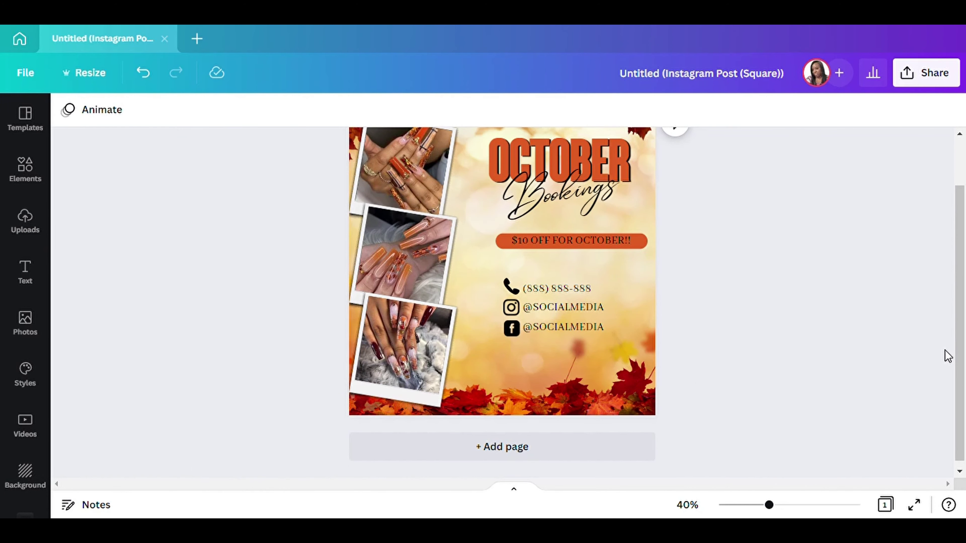
left_click_drag(960, 355, 956, 325)
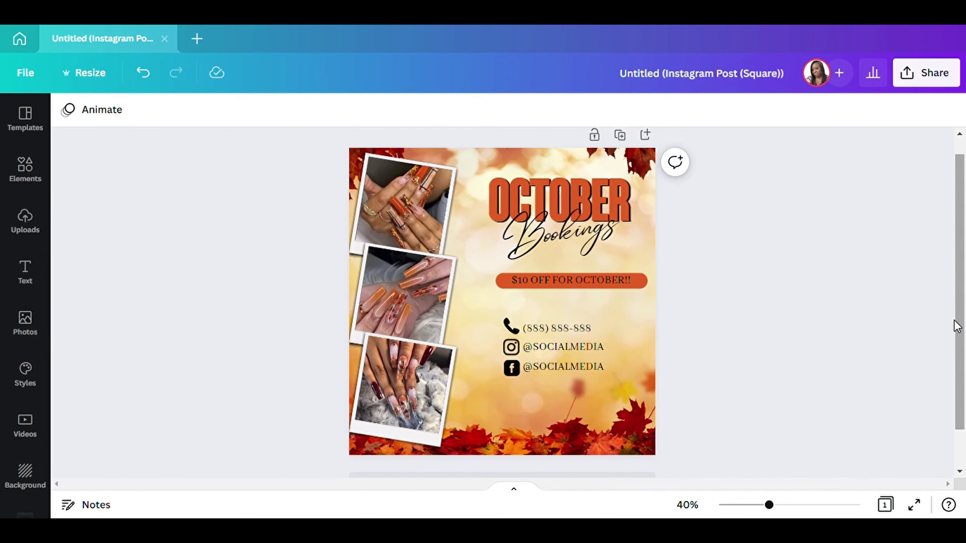